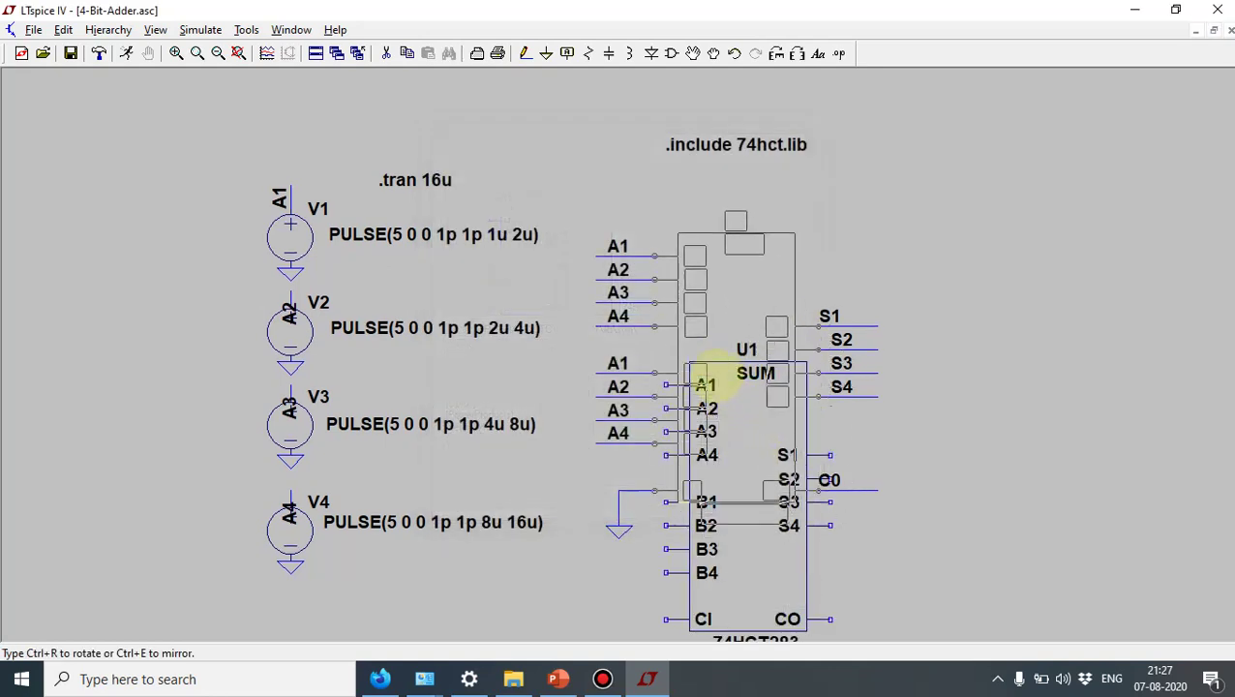
Step: Place a 74HCT283 adder onto the labelled input and output wires and delete the misplaced adder U1 that overlaps it
{"action": "left_click", "coordinate": [714, 380]}
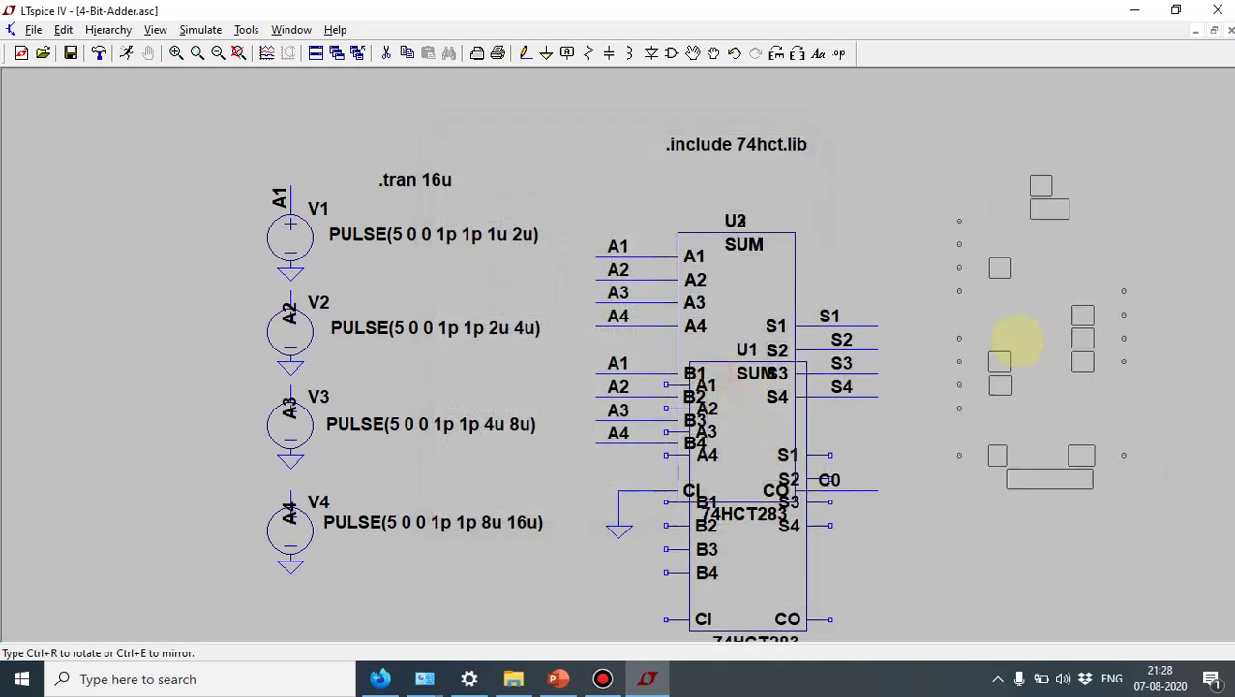
{"action": "key", "text": "Escape"}
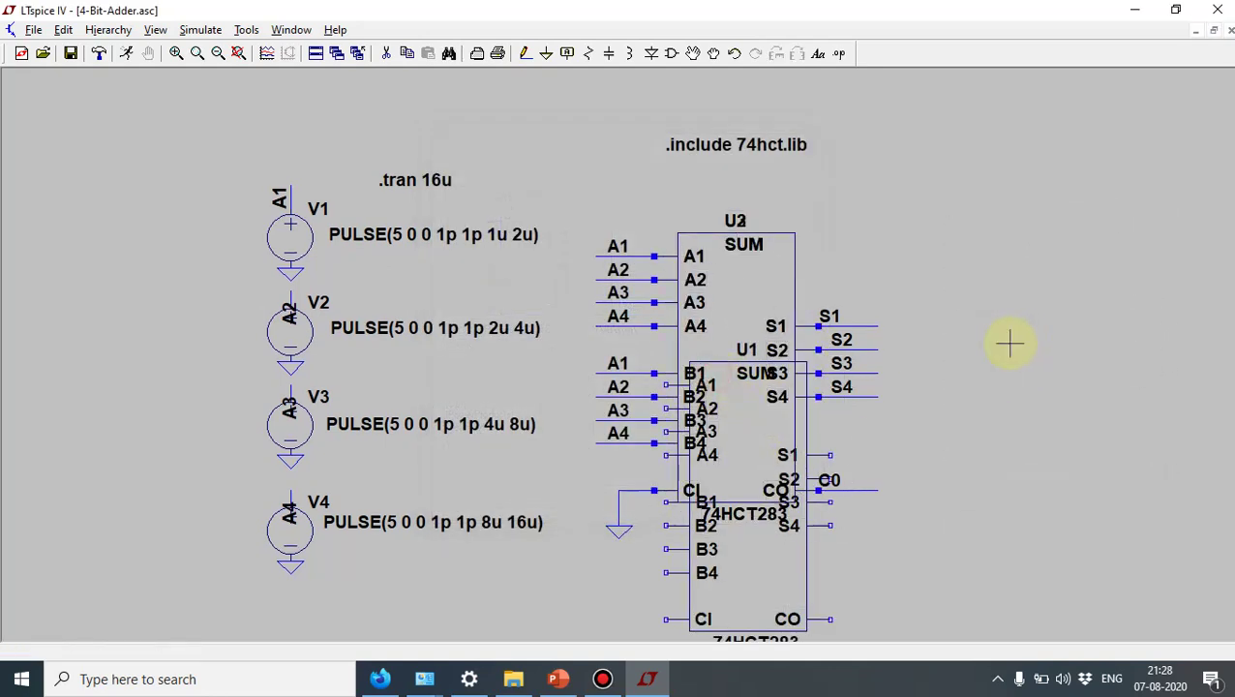
{"action": "left_click", "coordinate": [387, 55]}
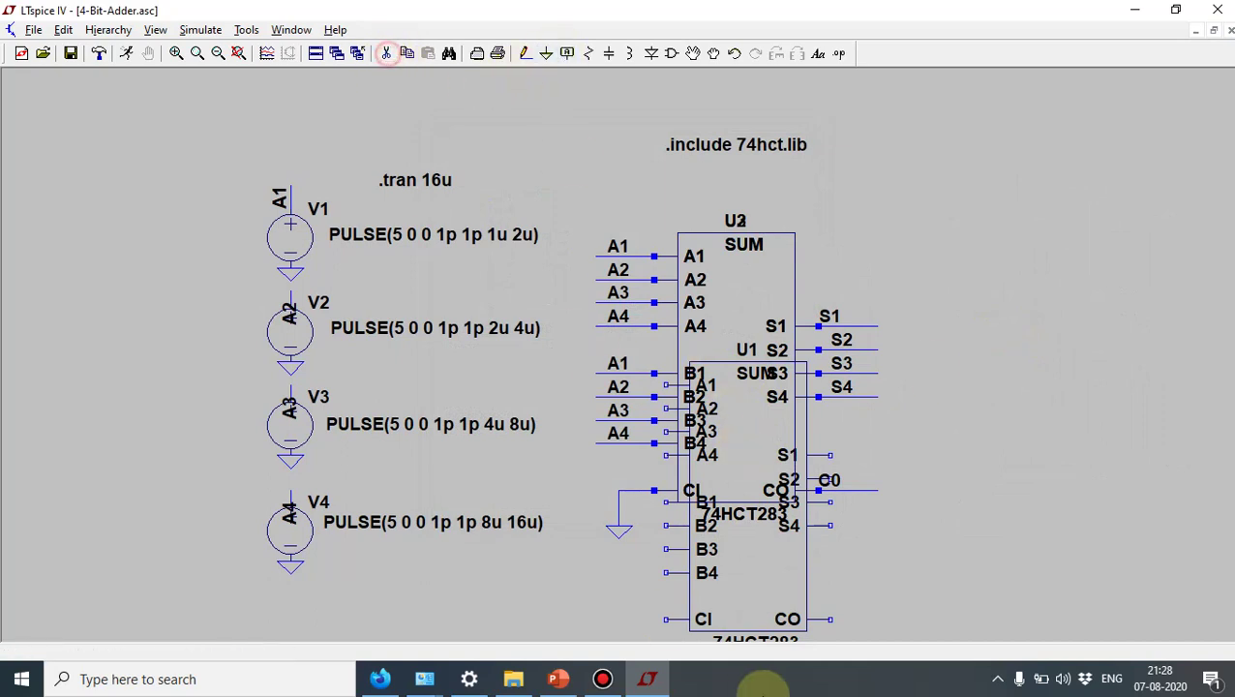
{"action": "left_click", "coordinate": [781, 607]}
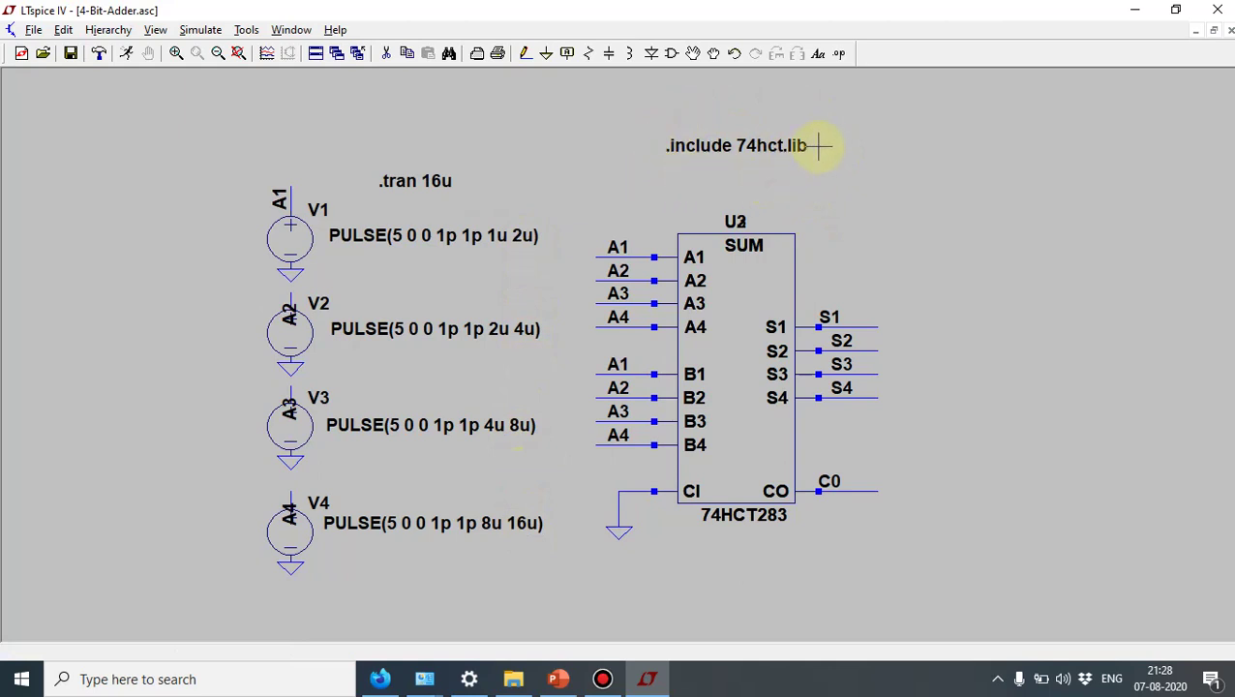
Step: Check the transient simulation command, then run the simulation with the duplicate overlapping adder deleted
{"action": "right_click", "coordinate": [410, 180]}
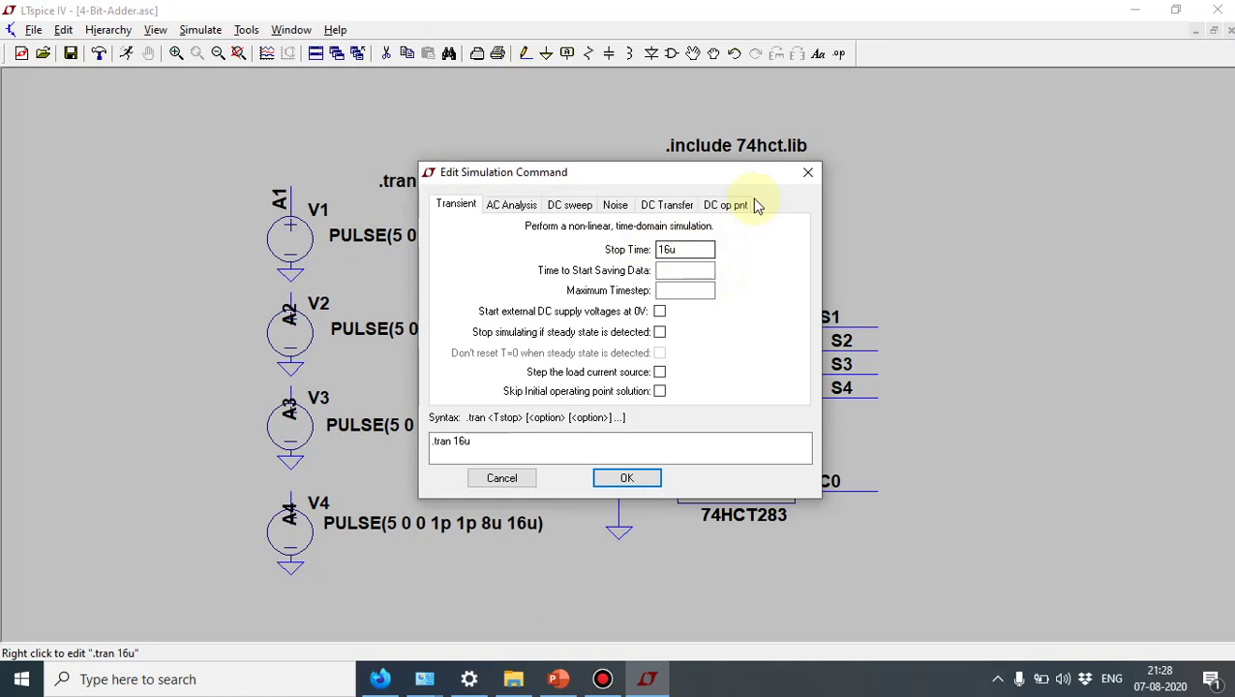
{"action": "left_click", "coordinate": [809, 172]}
{"action": "left_click", "coordinate": [126, 55]}
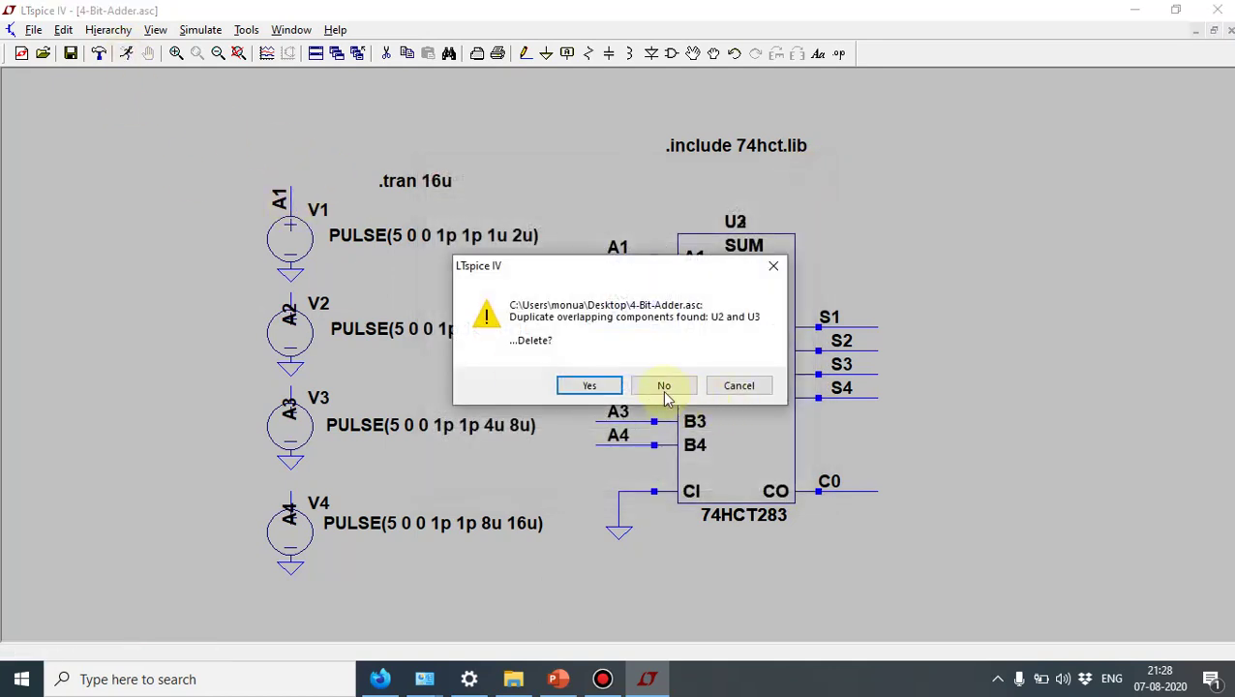
{"action": "left_click", "coordinate": [601, 385]}
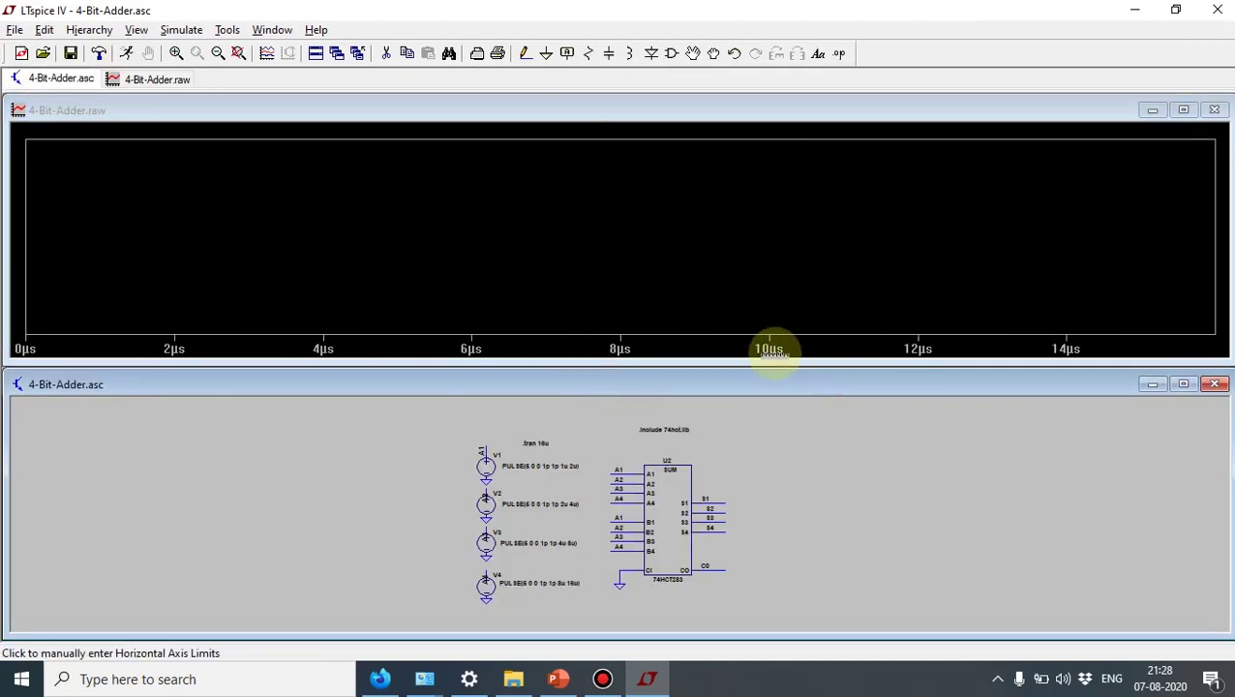
Step: Plot the adder's output waveforms S1, S2, S3, S4 and C0 in turn to inspect them
{"action": "left_click", "coordinate": [721, 499]}
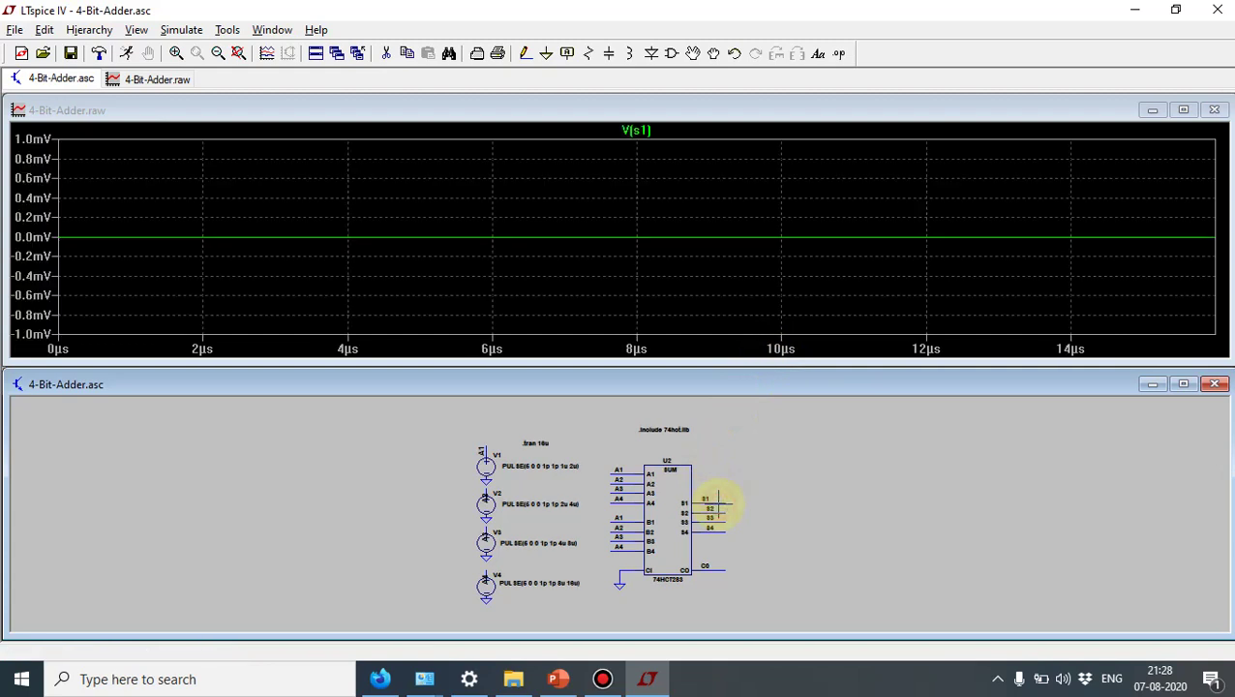
{"action": "left_click", "coordinate": [720, 507]}
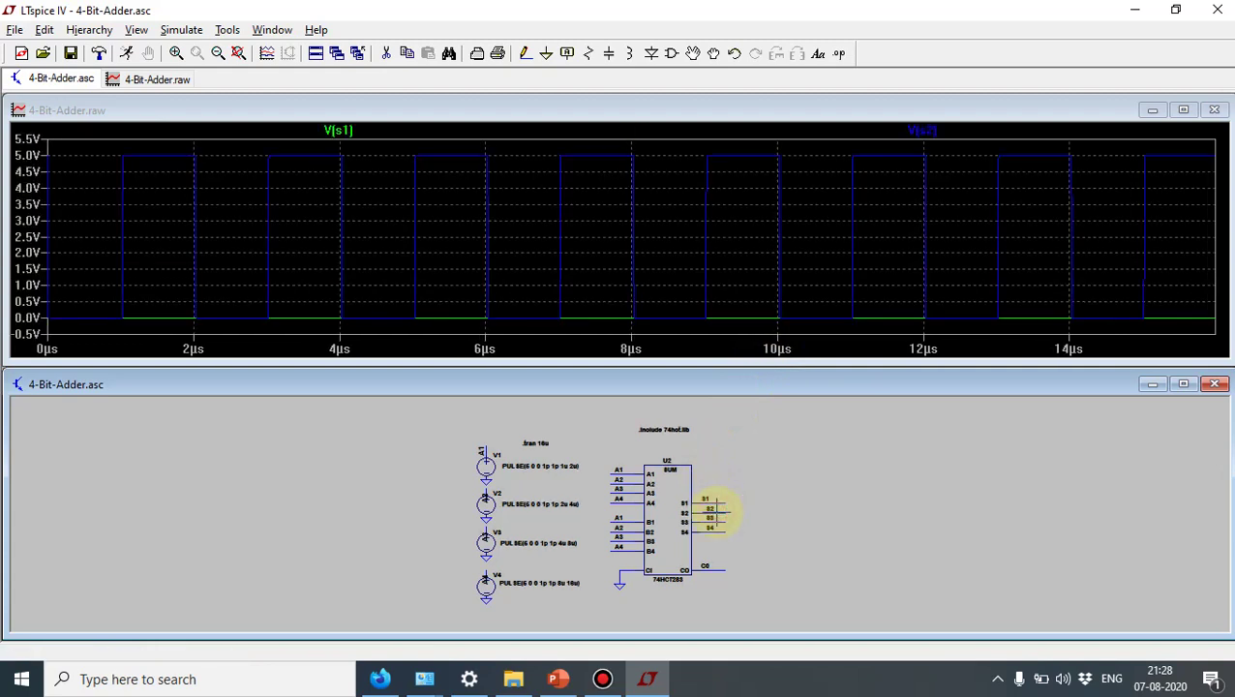
{"action": "left_click", "coordinate": [721, 519]}
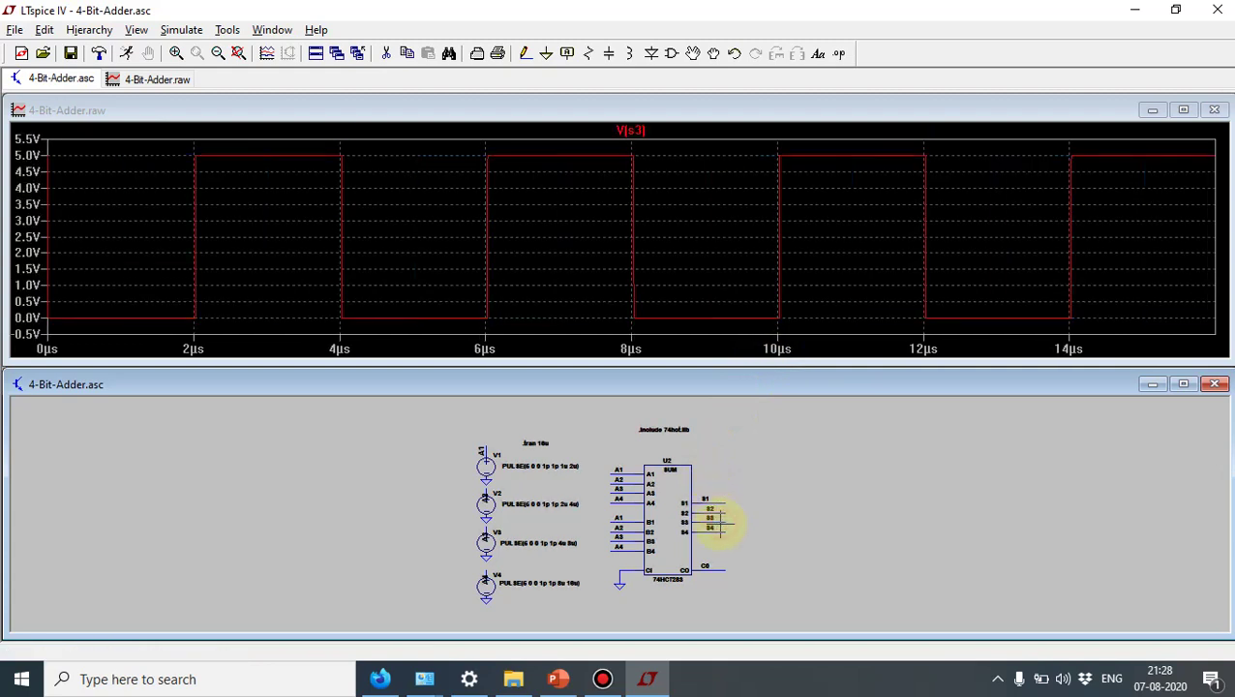
{"action": "left_click", "coordinate": [720, 530]}
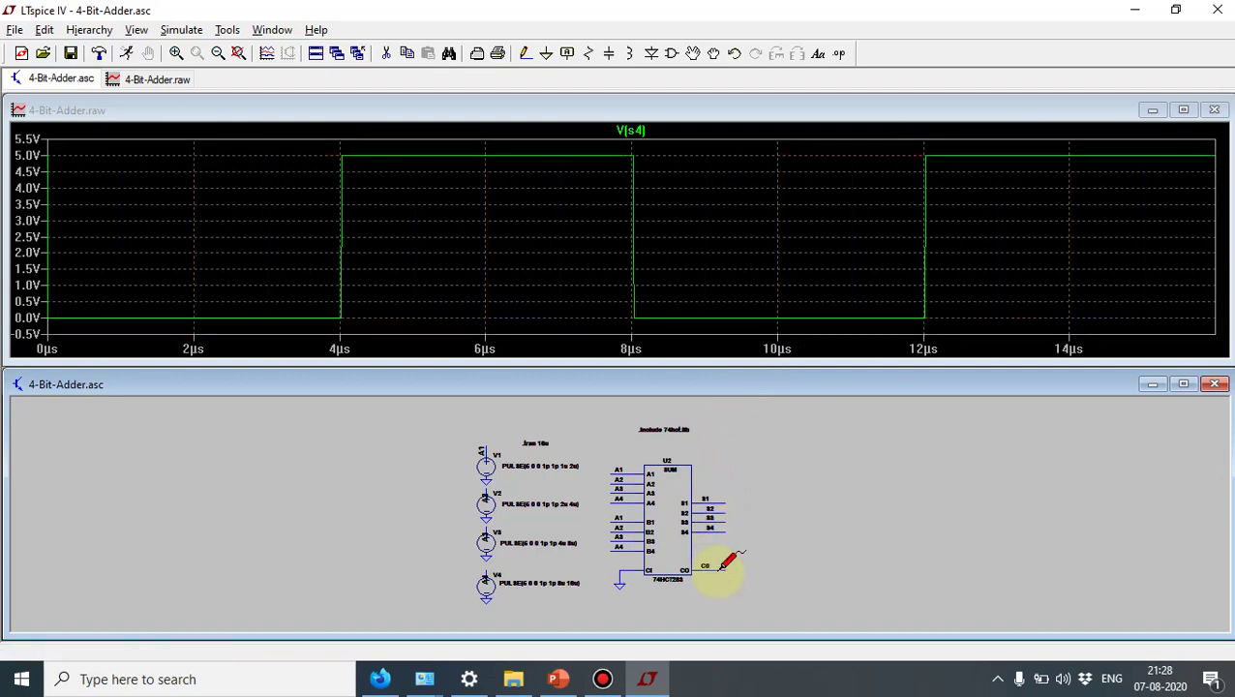
{"action": "left_click", "coordinate": [717, 570]}
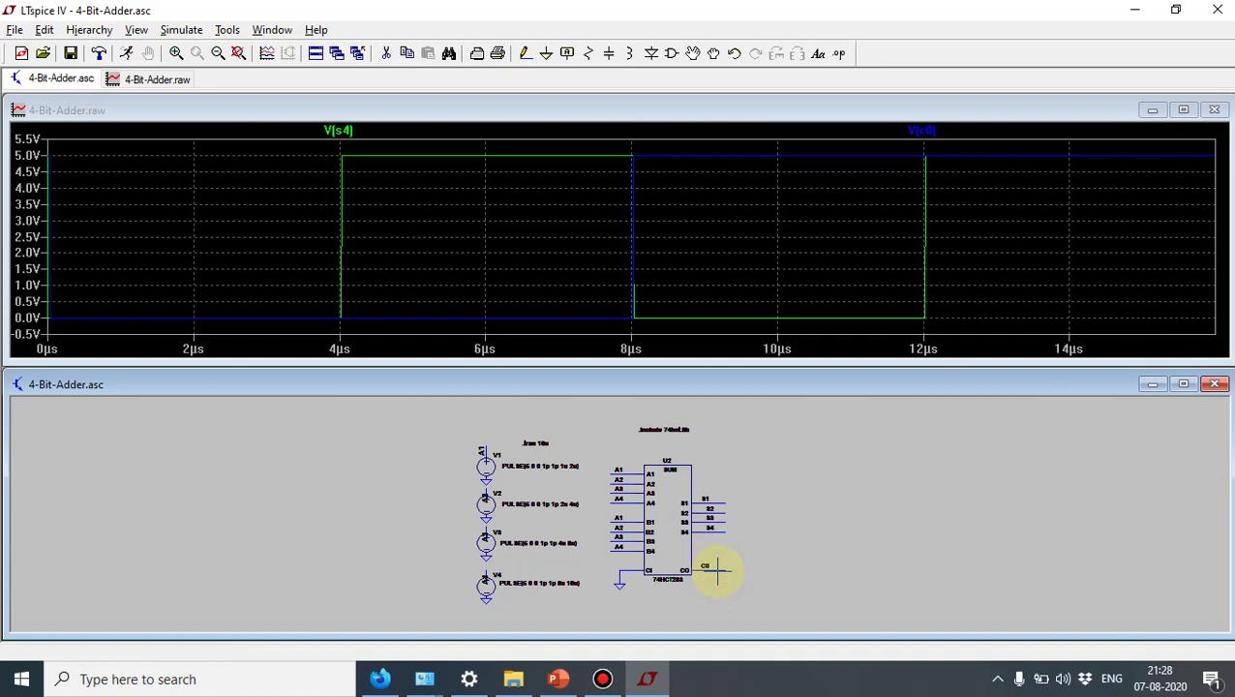
Step: Compare the S3, S2 and S1 sum waveforms again by plotting them from their output wires
{"action": "left_click", "coordinate": [722, 518]}
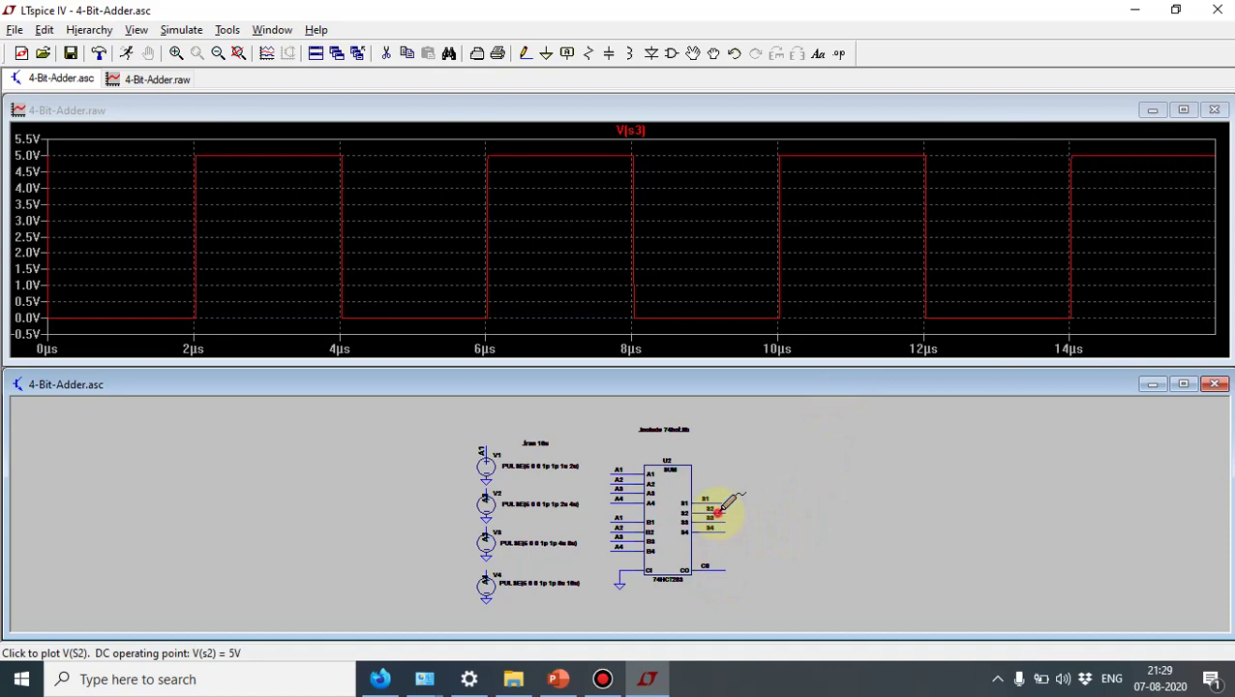
{"action": "left_click", "coordinate": [721, 510]}
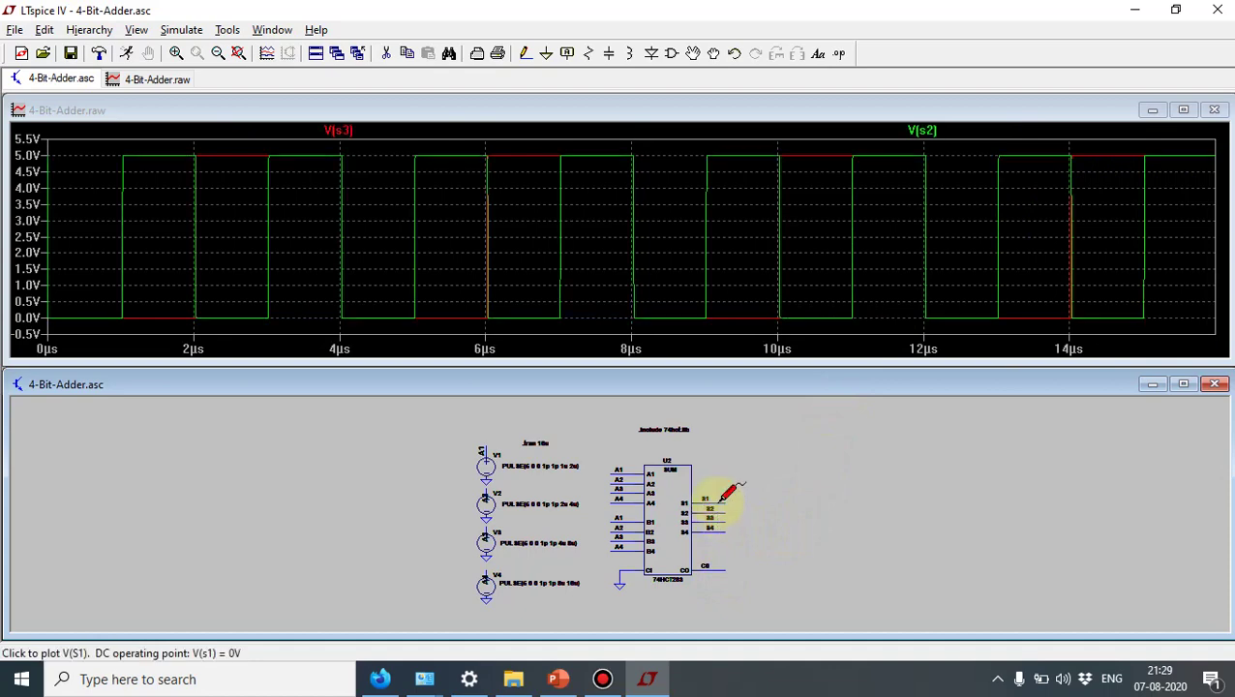
{"action": "left_click", "coordinate": [720, 502]}
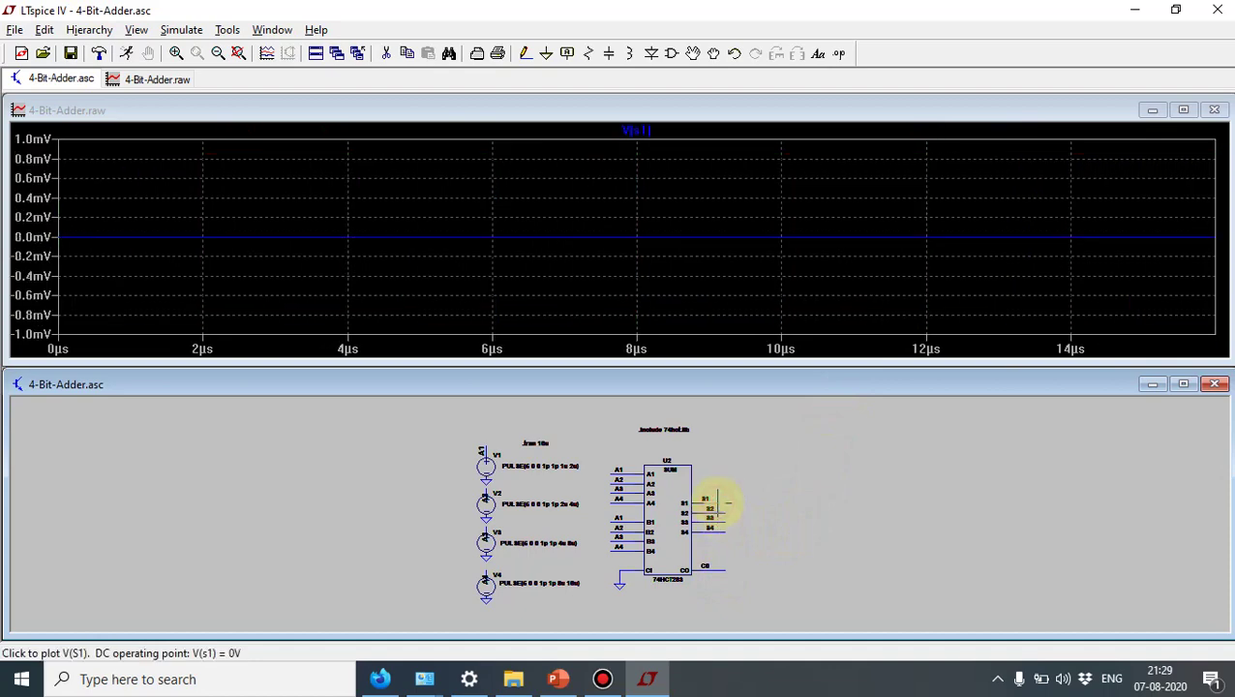
{"action": "left_click", "coordinate": [714, 509]}
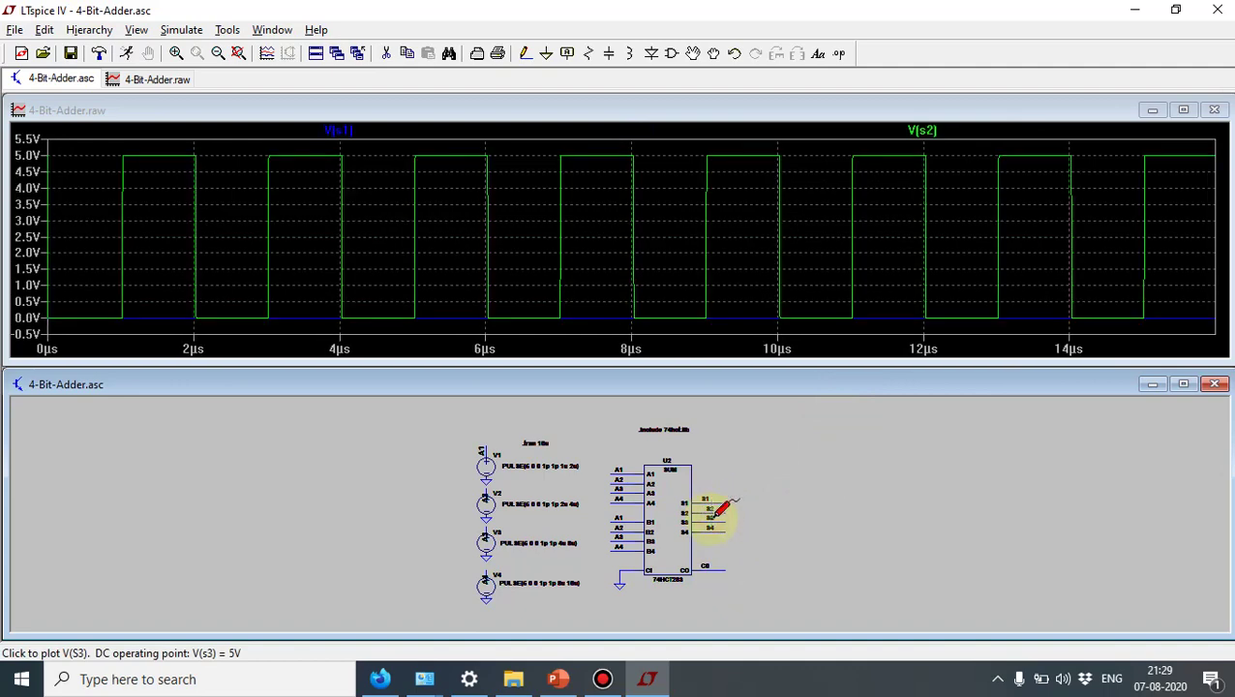
Step: Plot outputs S3, S4, C0, S2 and S1 together, with S3 replacing the existing traces
{"action": "left_click", "coordinate": [713, 518]}
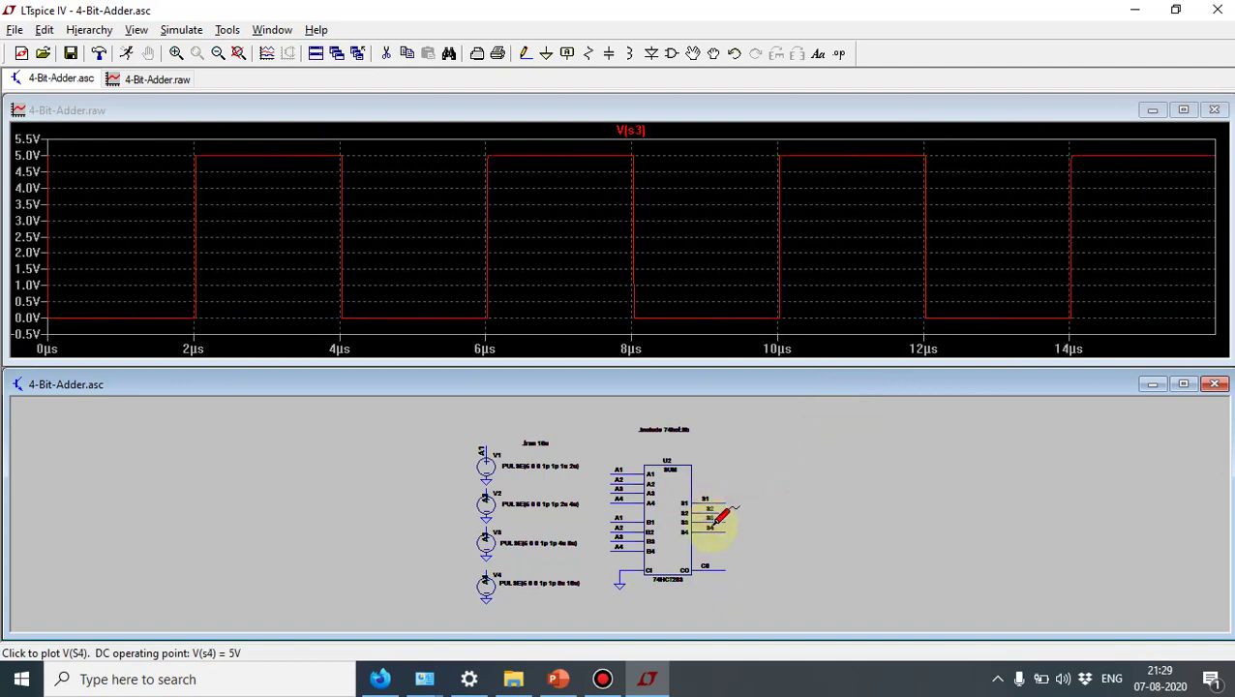
{"action": "left_click", "coordinate": [712, 526]}
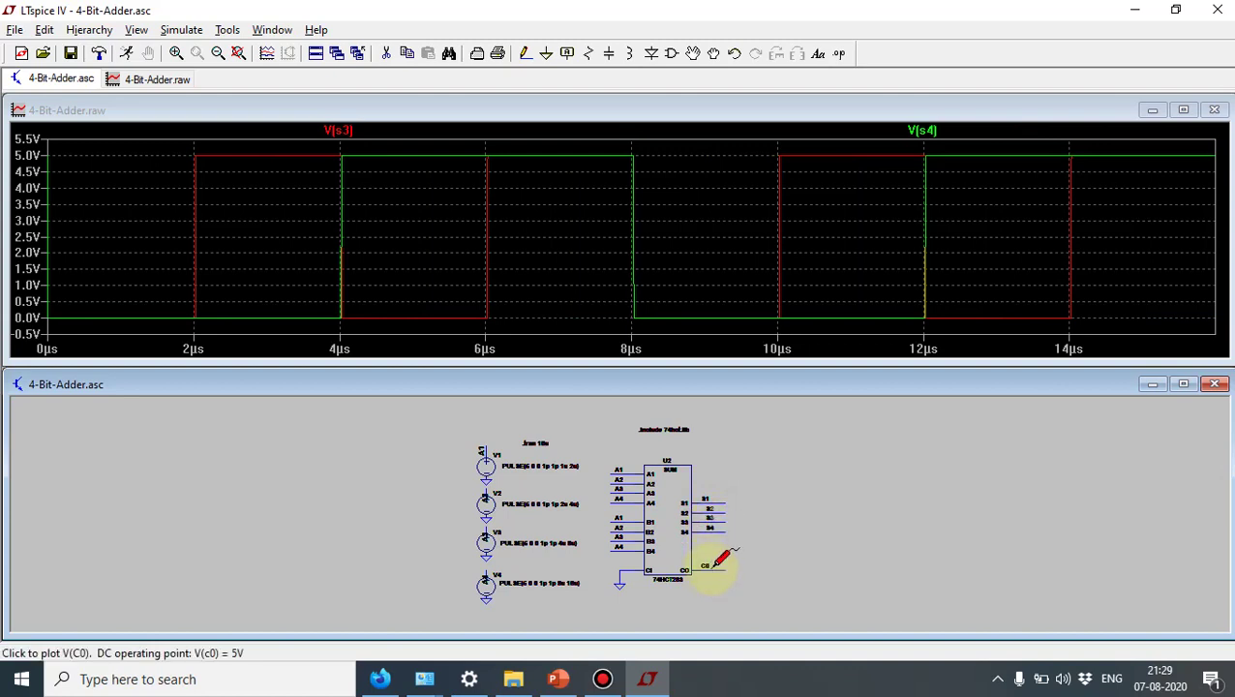
{"action": "left_click", "coordinate": [711, 567]}
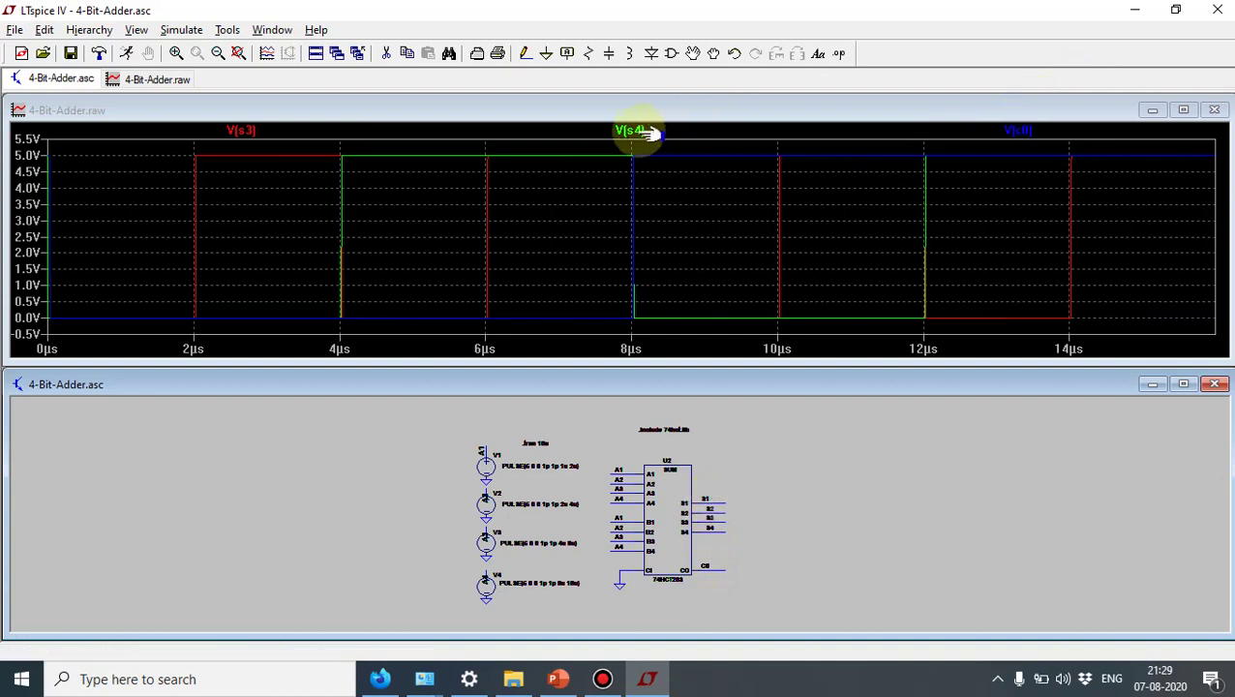
{"action": "left_click", "coordinate": [729, 508]}
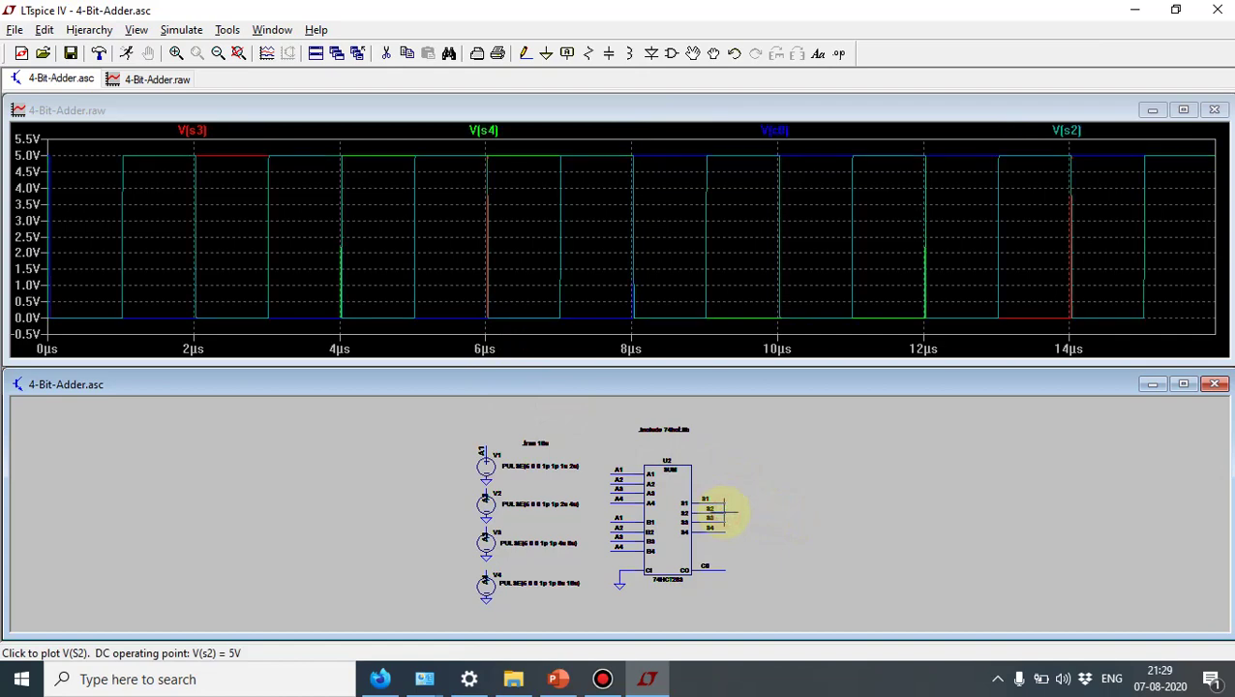
{"action": "left_click", "coordinate": [727, 500]}
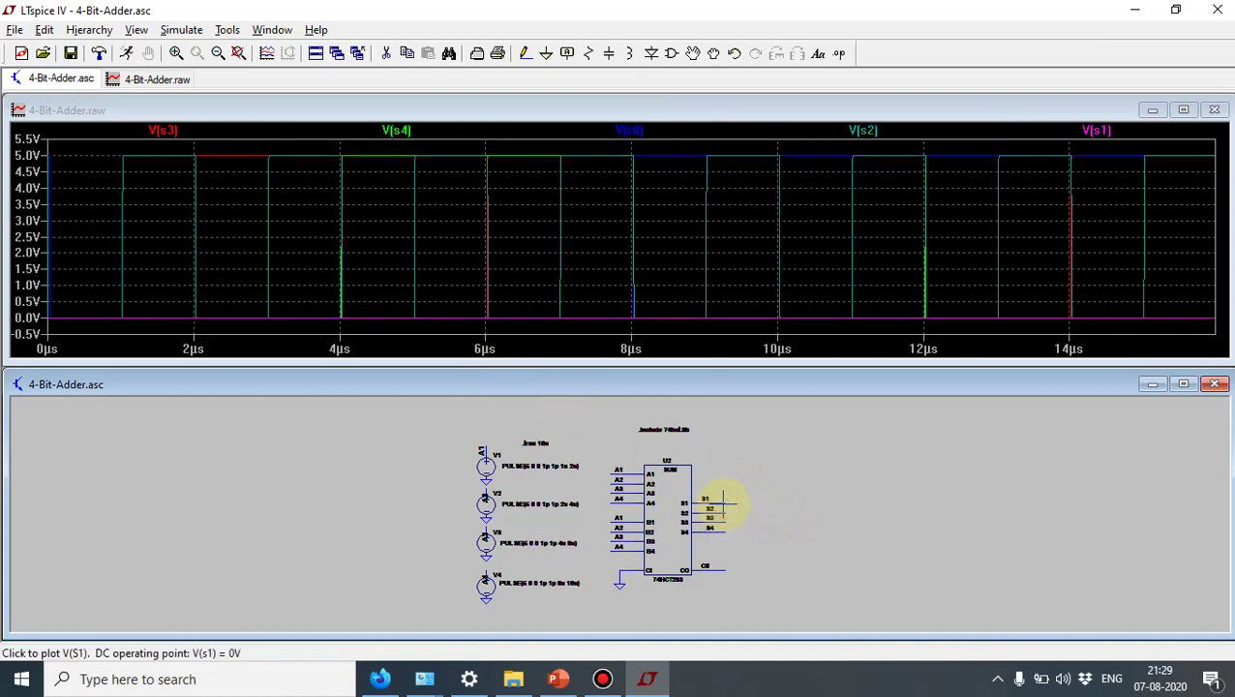
Step: Maximize the waveform window and add four empty plot panes above the combined traces
{"action": "left_click", "coordinate": [1182, 110]}
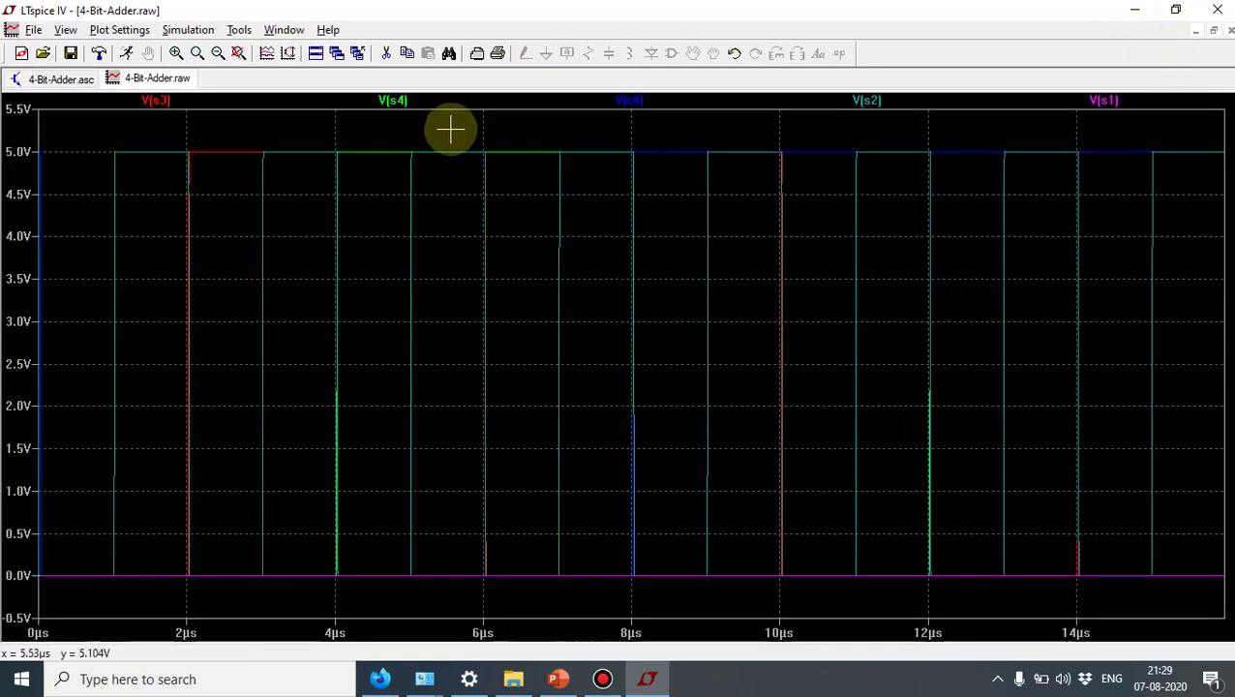
{"action": "right_click", "coordinate": [301, 124]}
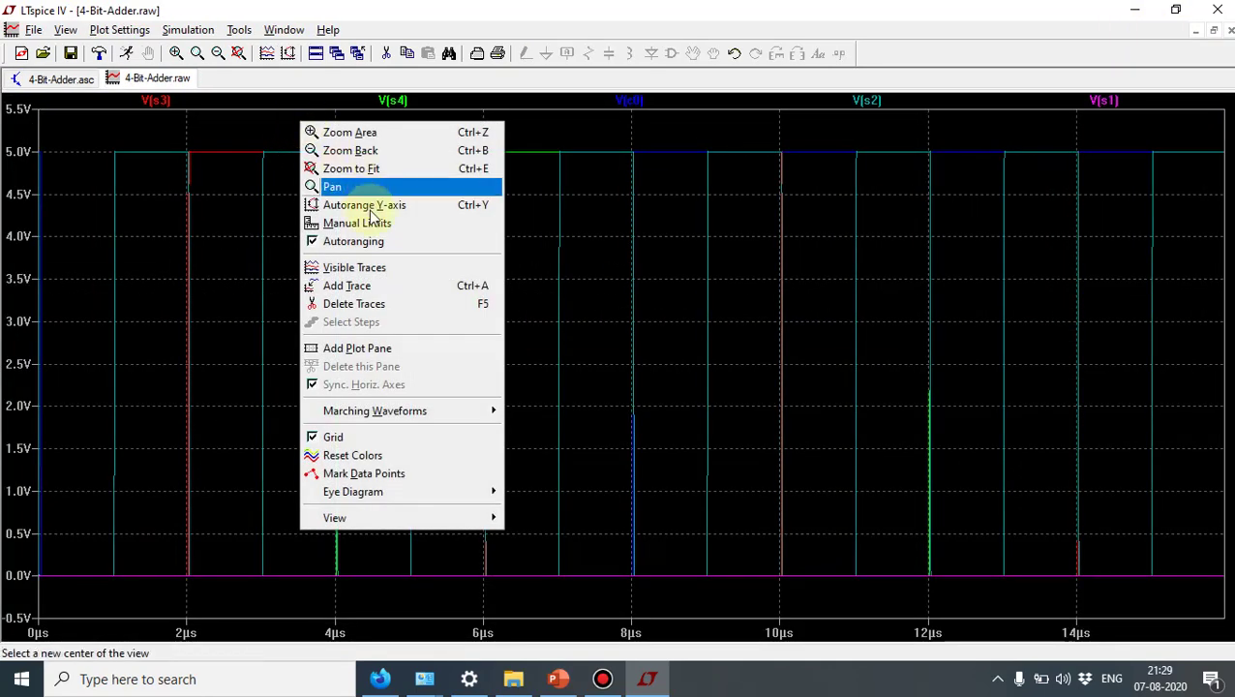
{"action": "left_click", "coordinate": [391, 348]}
{"action": "right_click", "coordinate": [381, 204]}
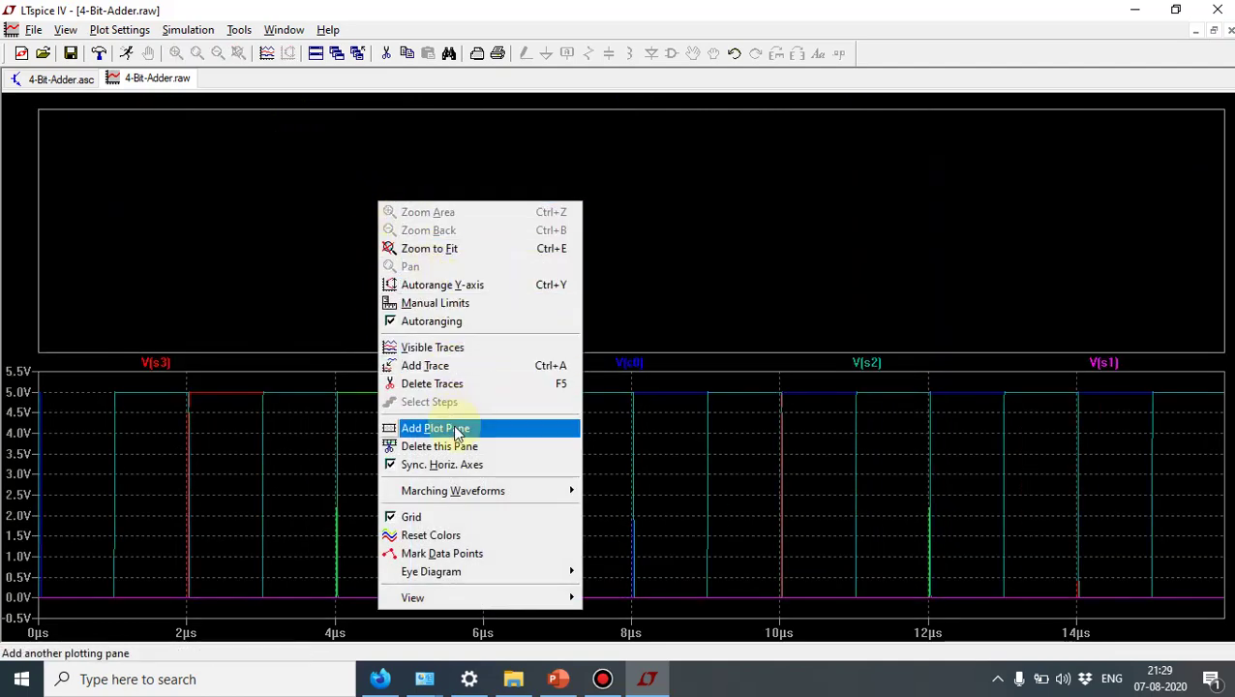
{"action": "left_click", "coordinate": [454, 432]}
{"action": "right_click", "coordinate": [511, 175]}
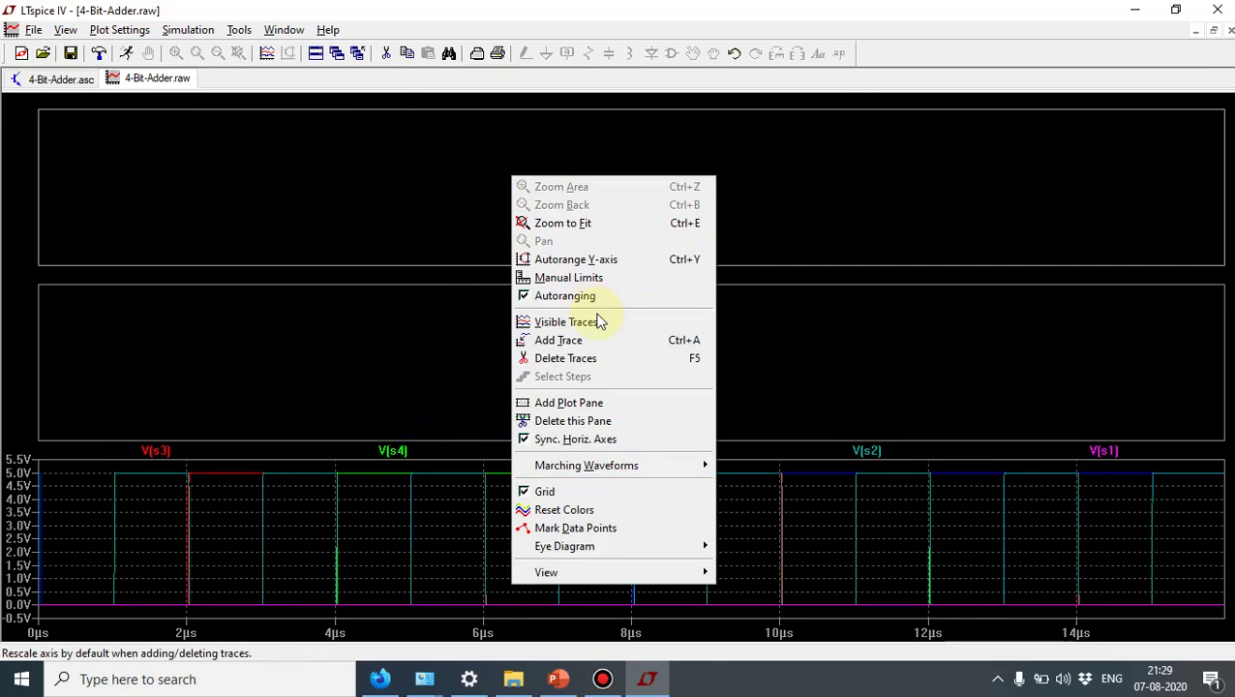
{"action": "left_click", "coordinate": [610, 404]}
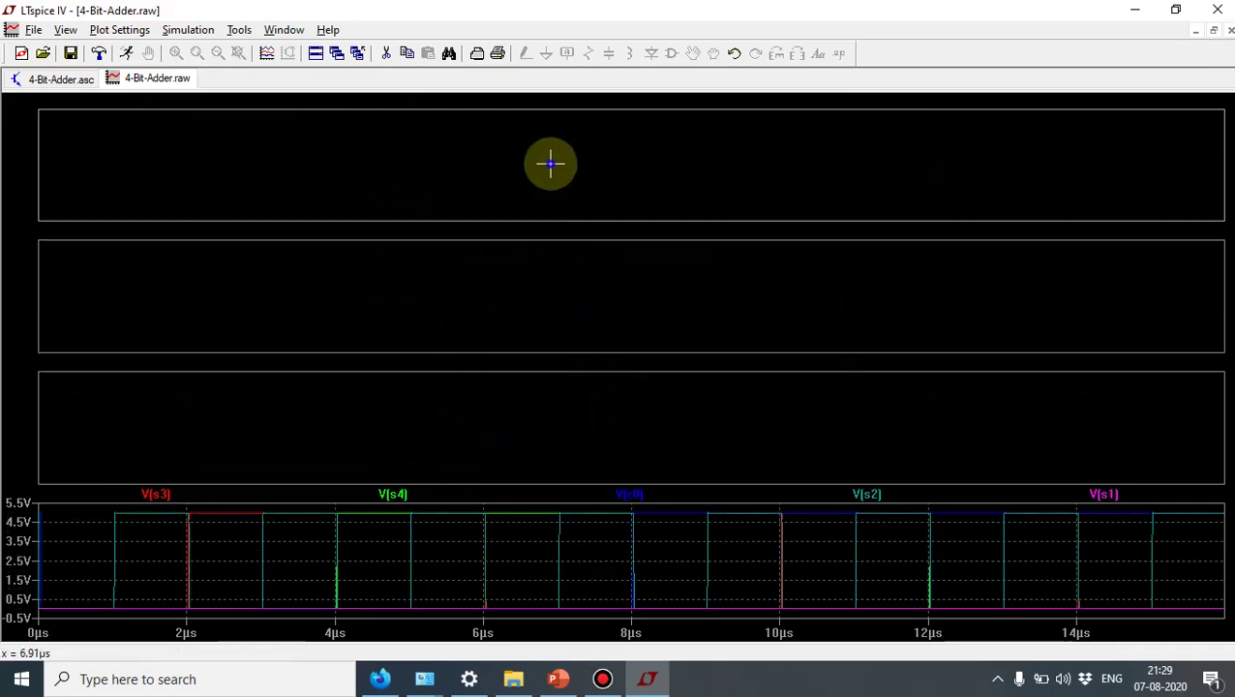
{"action": "right_click", "coordinate": [550, 164]}
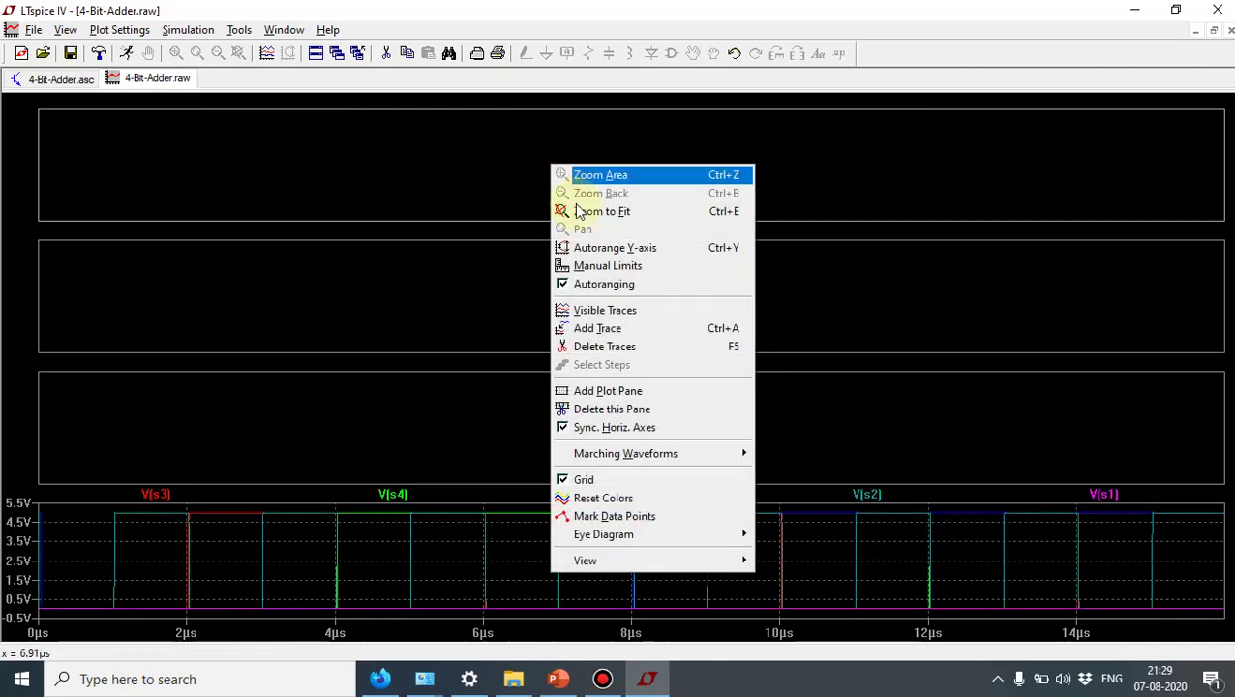
{"action": "left_click", "coordinate": [655, 398]}
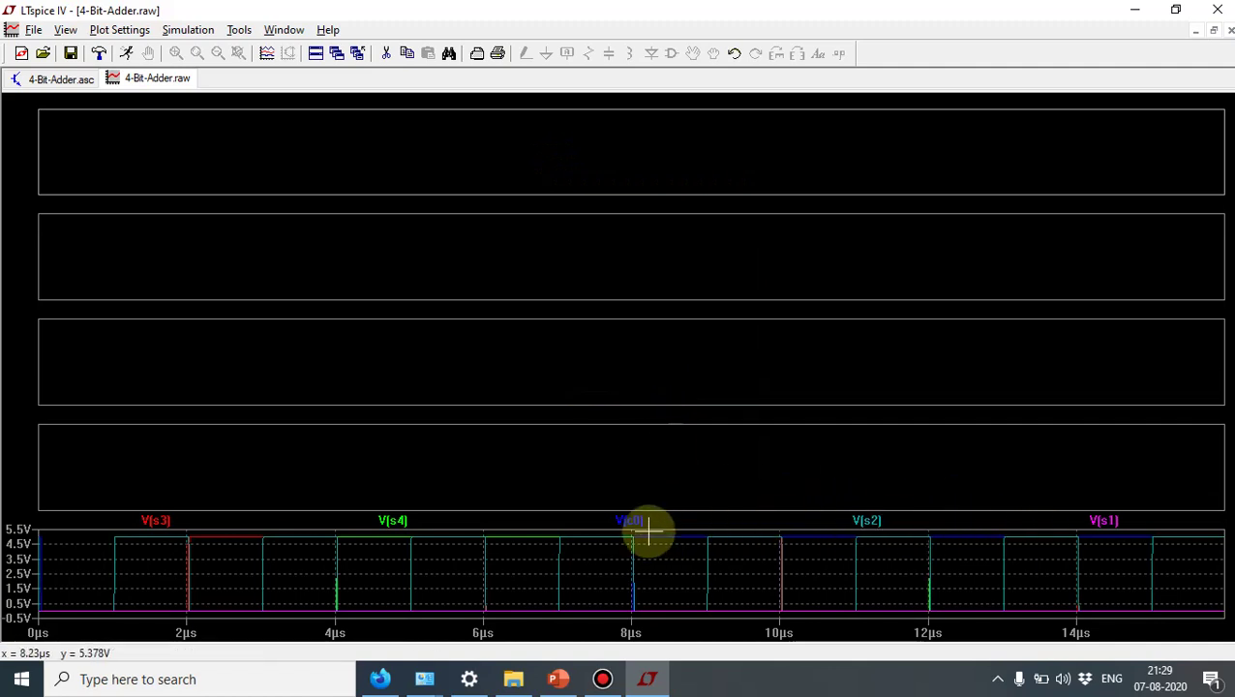
Step: Move the C0, S4, S3 and S2 traces into separate panes from first to fourth, leaving S1 in the last
{"action": "mouse_move", "coordinate": [644, 520]}
{"action": "left_mouse_down"}
{"action": "mouse_move", "coordinate": [455, 204]}
{"action": "mouse_move", "coordinate": [287, 166]}
{"action": "left_mouse_up"}
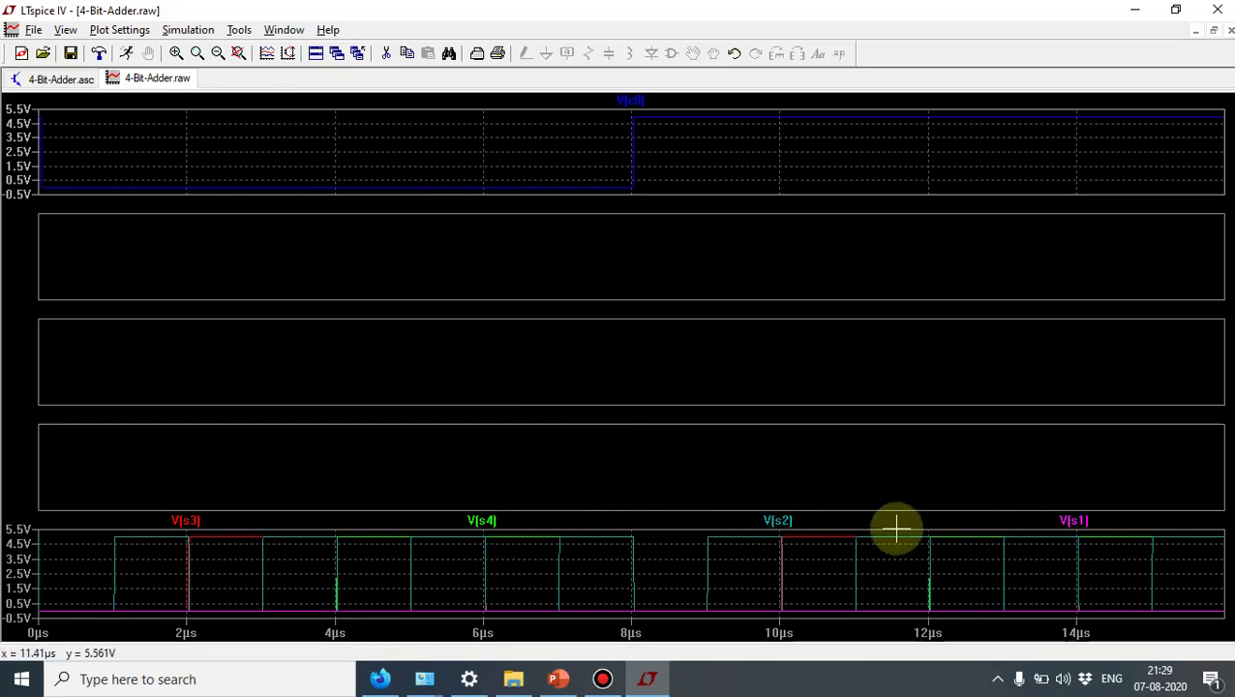
{"action": "left_click_drag", "start_coordinate": [482, 521], "coordinate": [221, 257]}
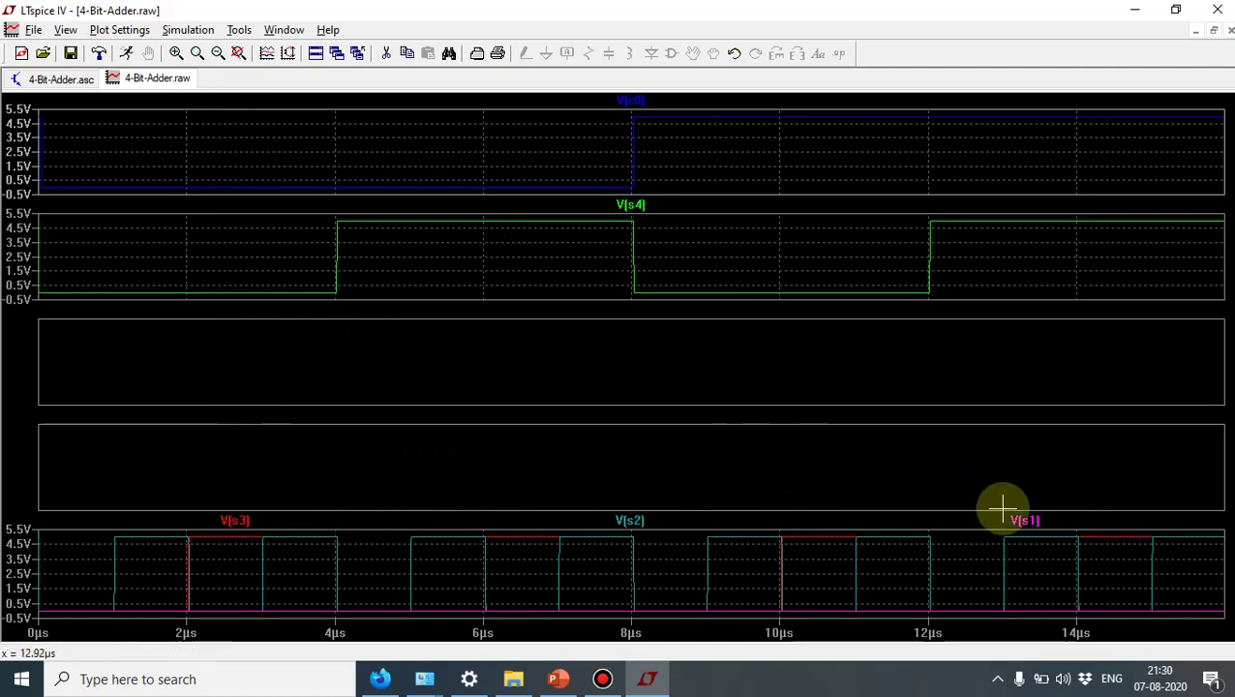
{"action": "mouse_move", "coordinate": [239, 520]}
{"action": "left_mouse_down"}
{"action": "mouse_move", "coordinate": [151, 342]}
{"action": "mouse_move", "coordinate": [143, 347]}
{"action": "left_mouse_up"}
{"action": "left_click_drag", "start_coordinate": [335, 521], "coordinate": [248, 471]}
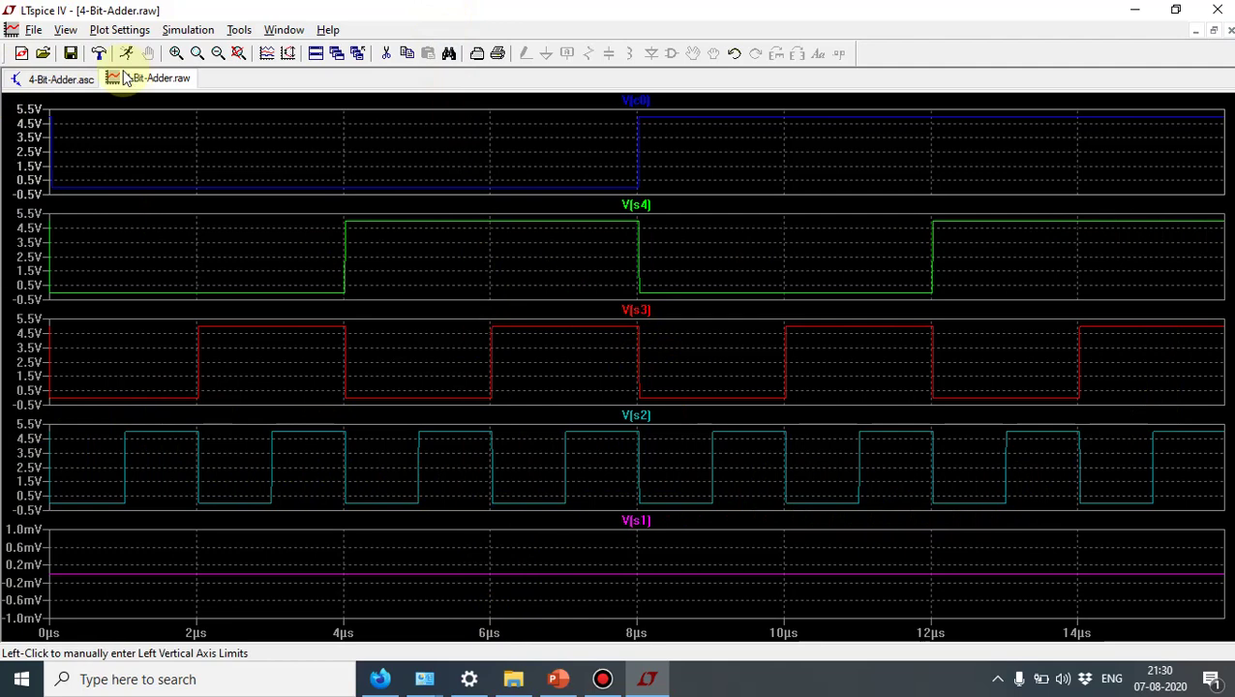
Step: Replace the ground at the adder's CI input in the schematic with a voltage source
{"action": "left_click", "coordinate": [68, 81]}
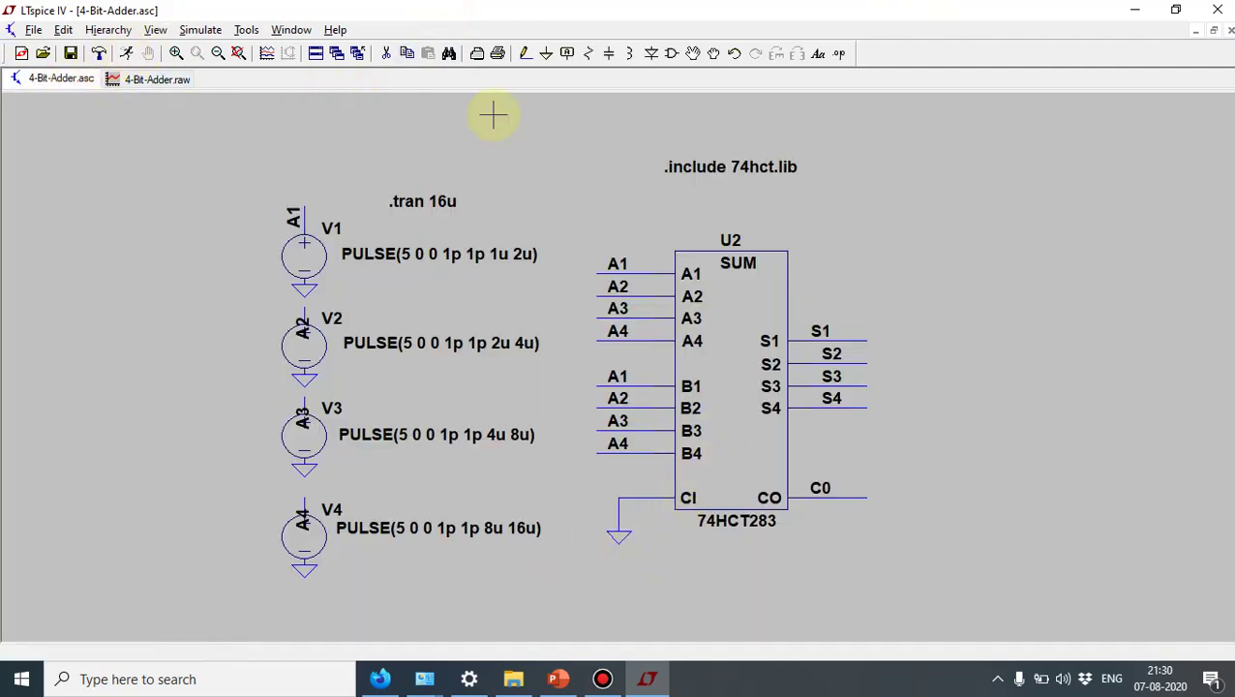
{"action": "left_click", "coordinate": [387, 55]}
{"action": "left_click", "coordinate": [673, 53]}
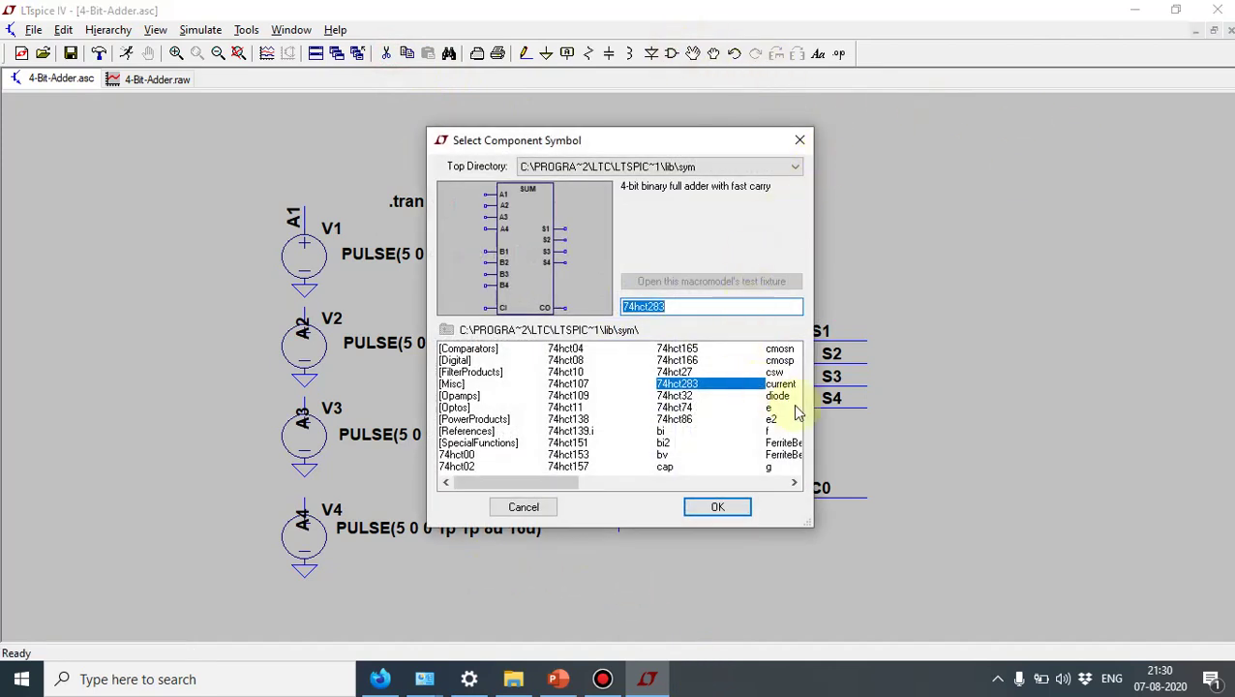
{"action": "left_click_drag", "start_coordinate": [794, 482], "coordinate": [793, 482]}
{"action": "left_click", "coordinate": [673, 361]}
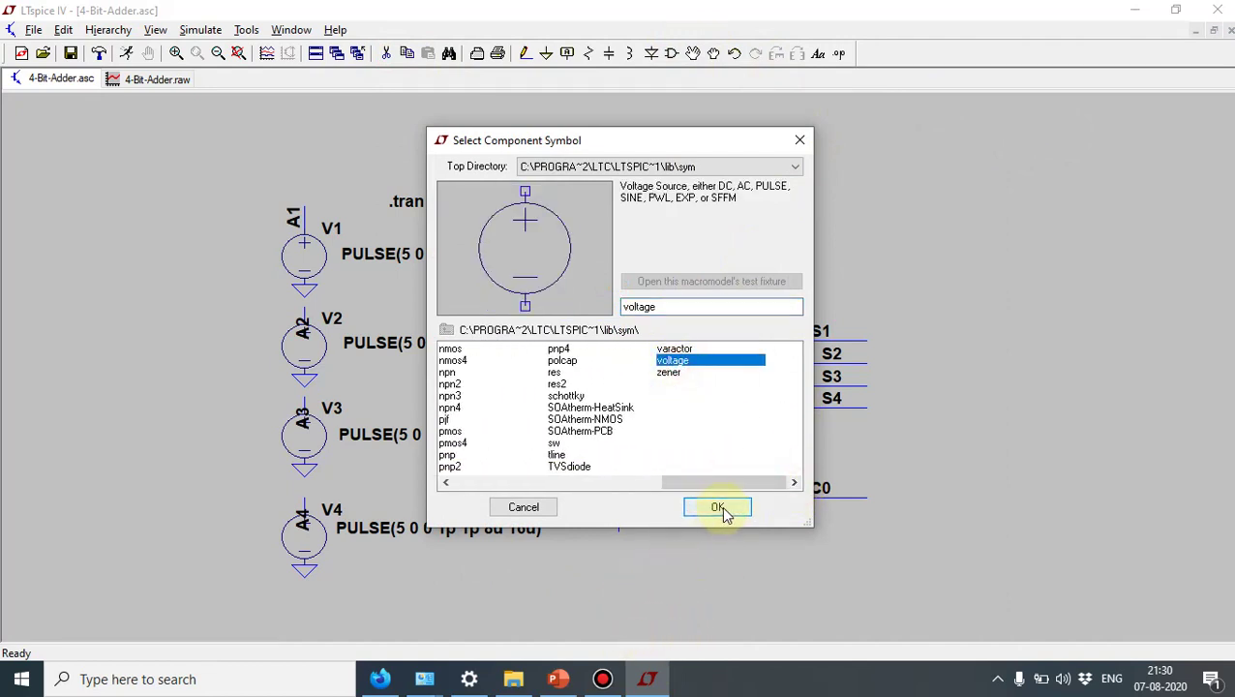
{"action": "left_click", "coordinate": [716, 507]}
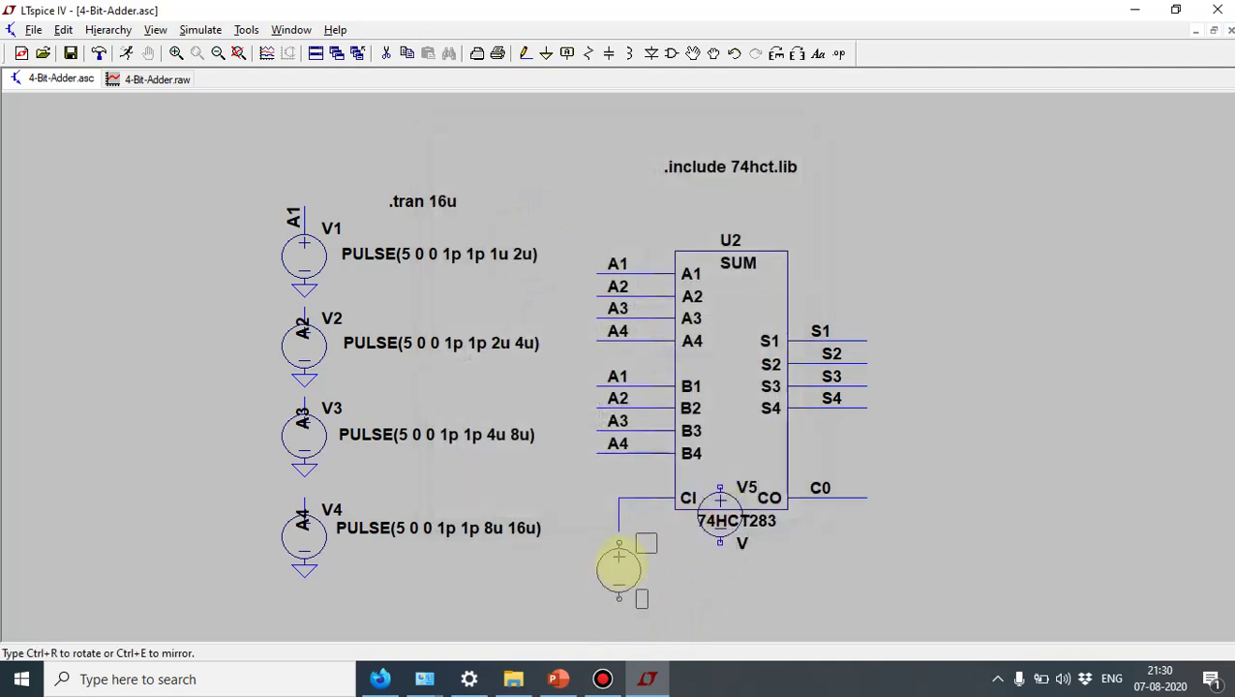
{"action": "left_click", "coordinate": [619, 558]}
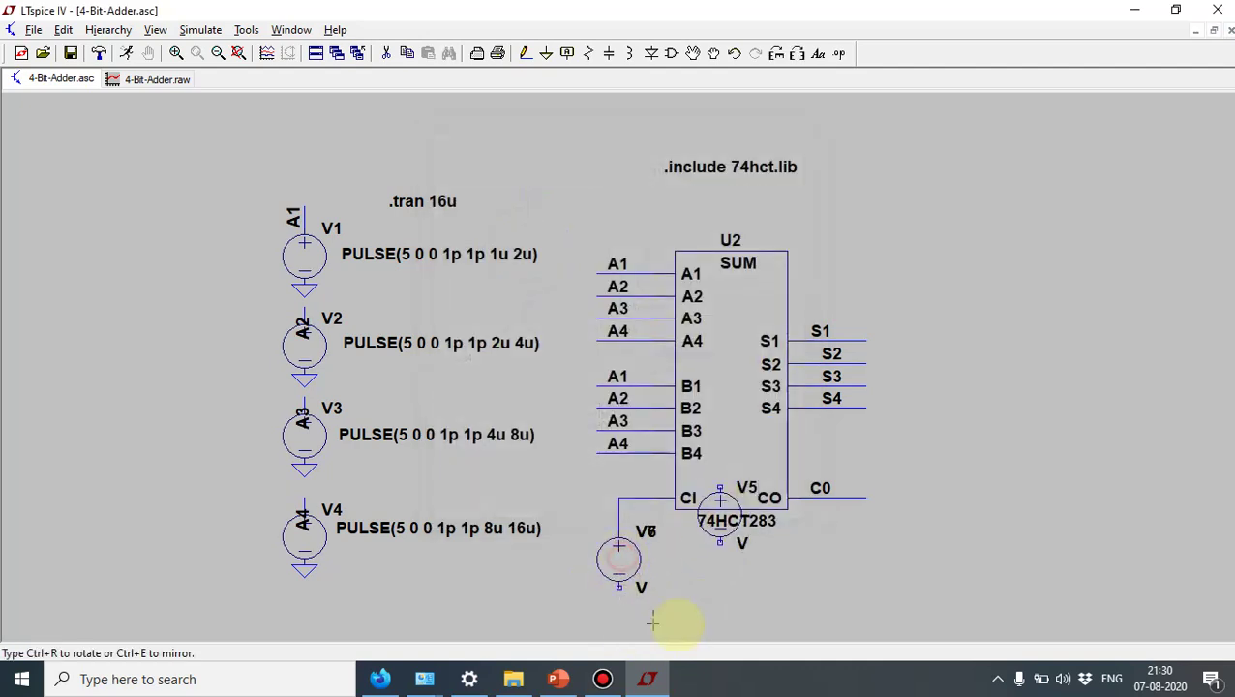
Step: Ground the negative terminal of the CI voltage source and set its DC value to 5 V
{"action": "left_click", "coordinate": [547, 56]}
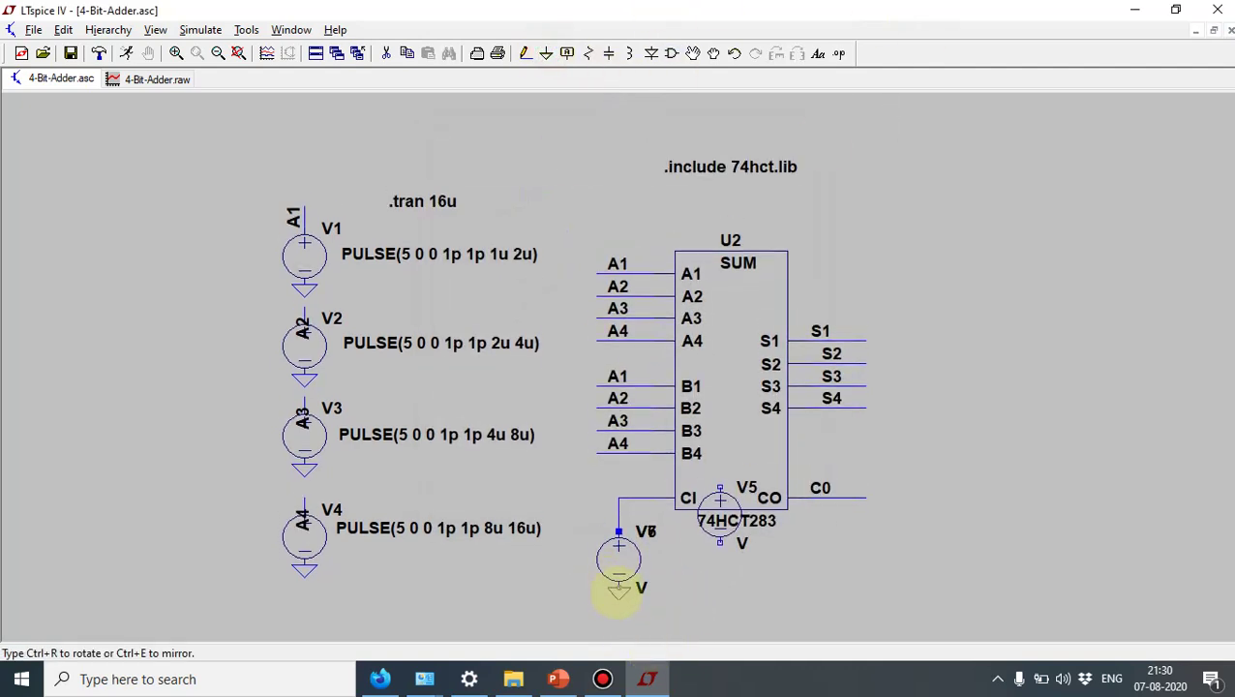
{"action": "right_click", "coordinate": [619, 561]}
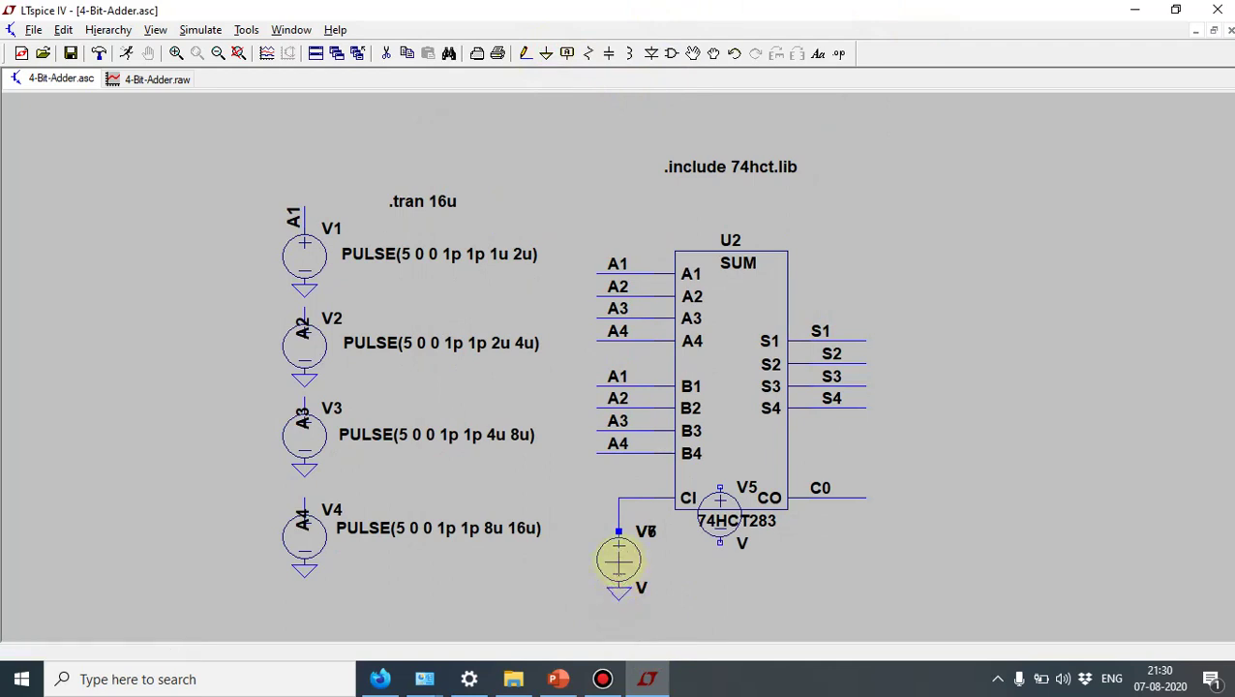
{"action": "right_click", "coordinate": [618, 556]}
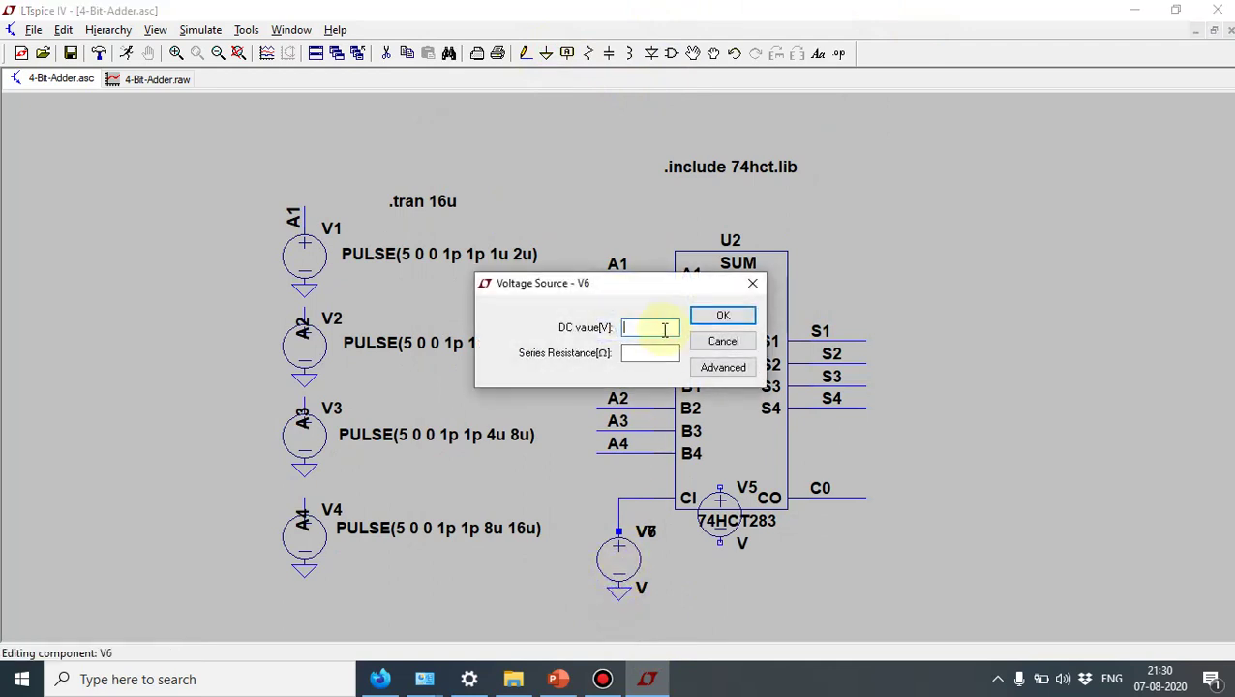
{"action": "left_click", "coordinate": [717, 319]}
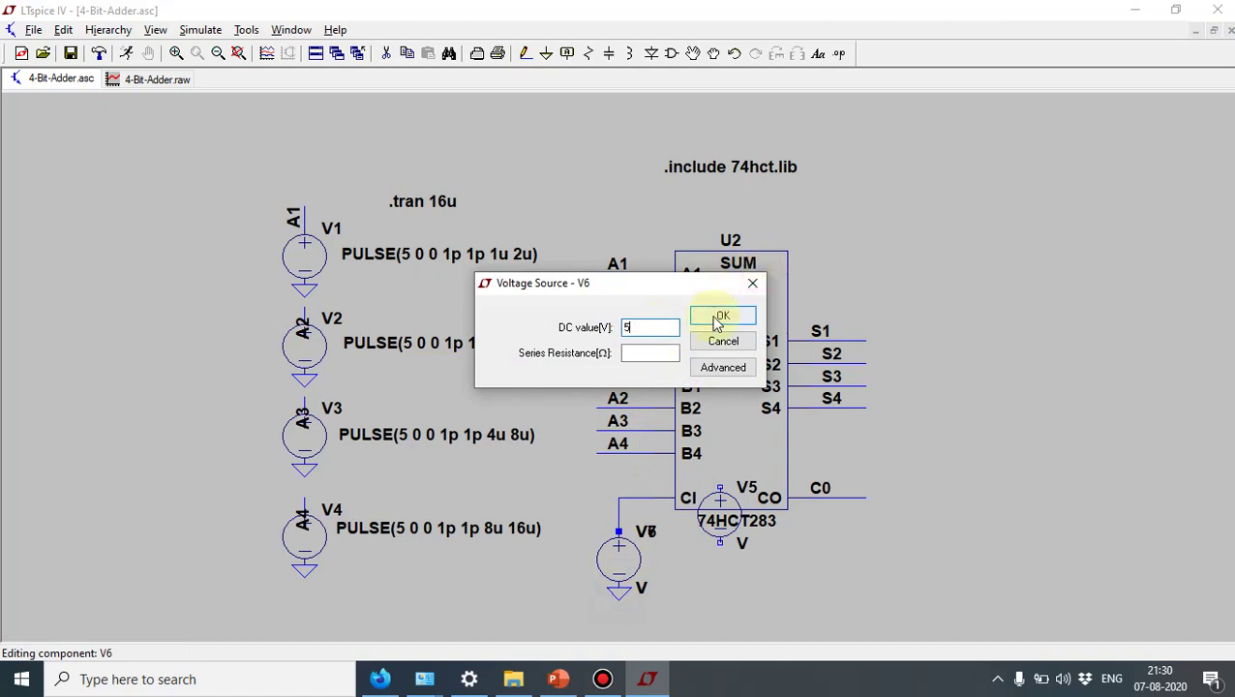
{"action": "left_click", "coordinate": [721, 317]}
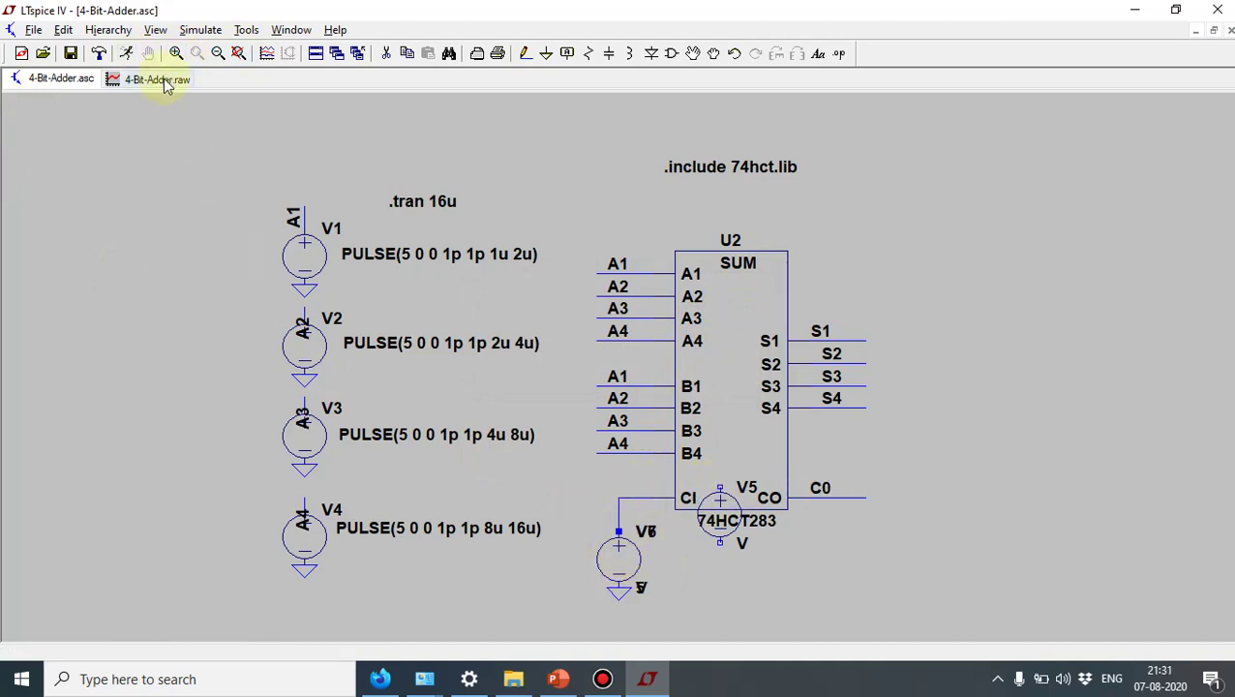
Step: Try to run the simulation, deleting the duplicate source overlapping V6, and close the error log
{"action": "left_click", "coordinate": [131, 53]}
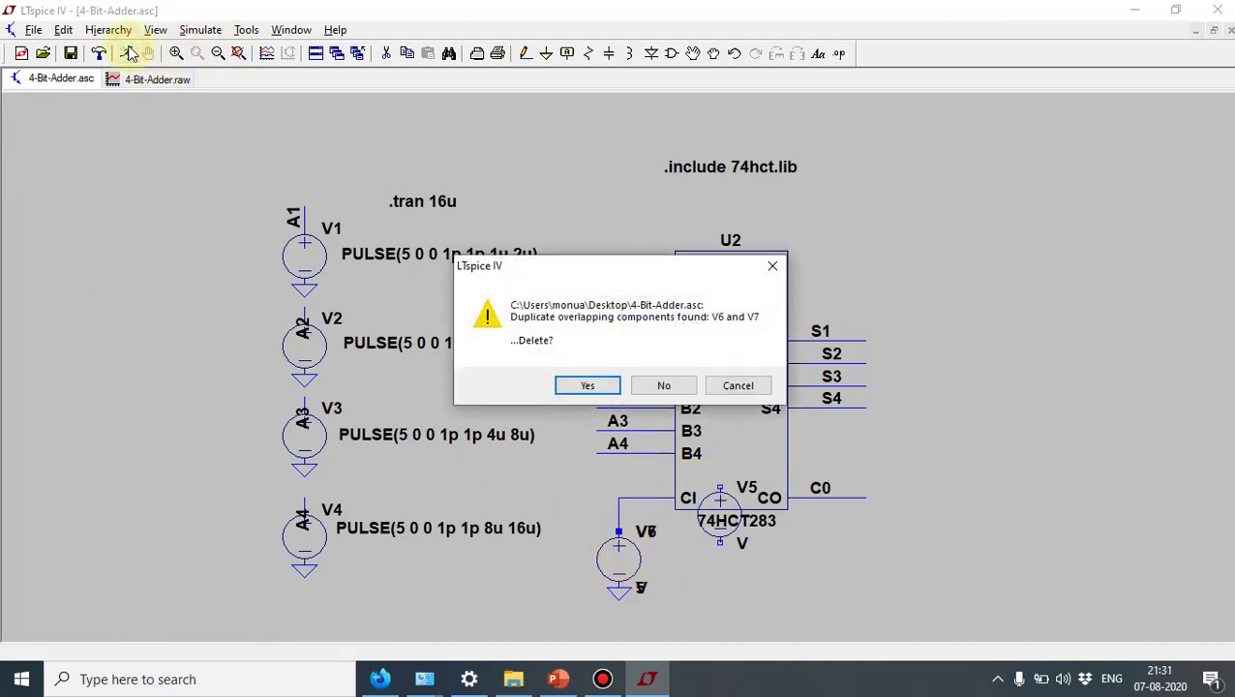
{"action": "left_click", "coordinate": [586, 387]}
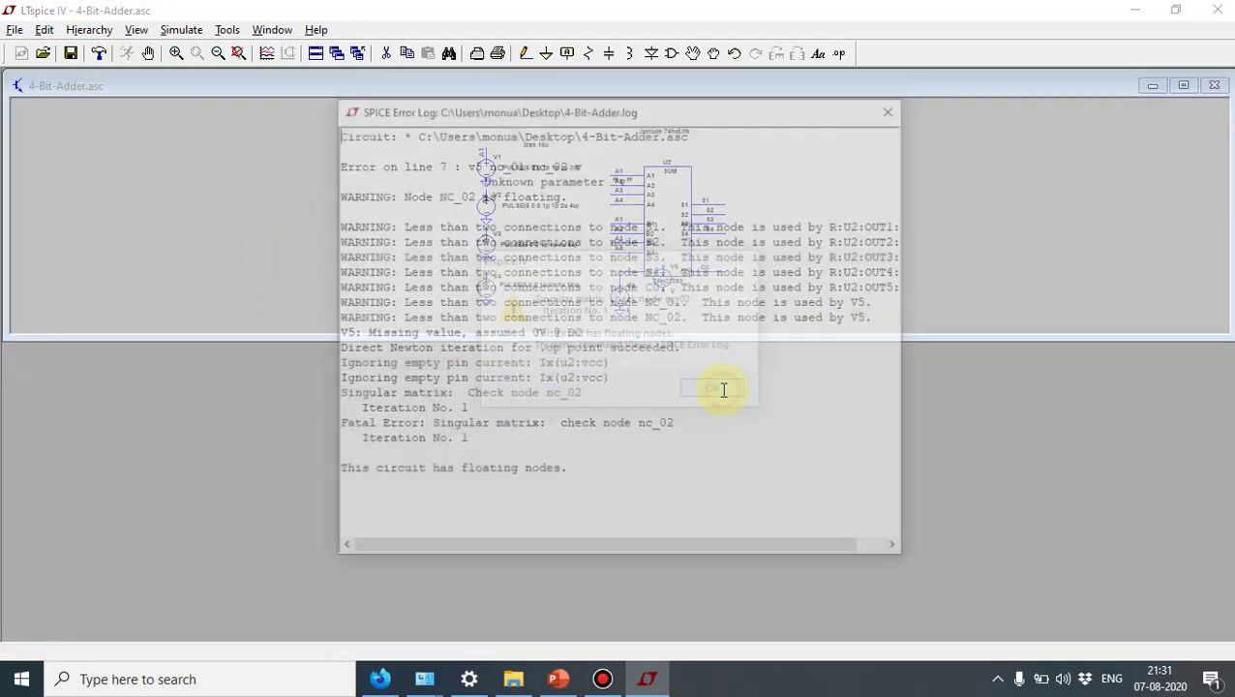
{"action": "left_click", "coordinate": [716, 387]}
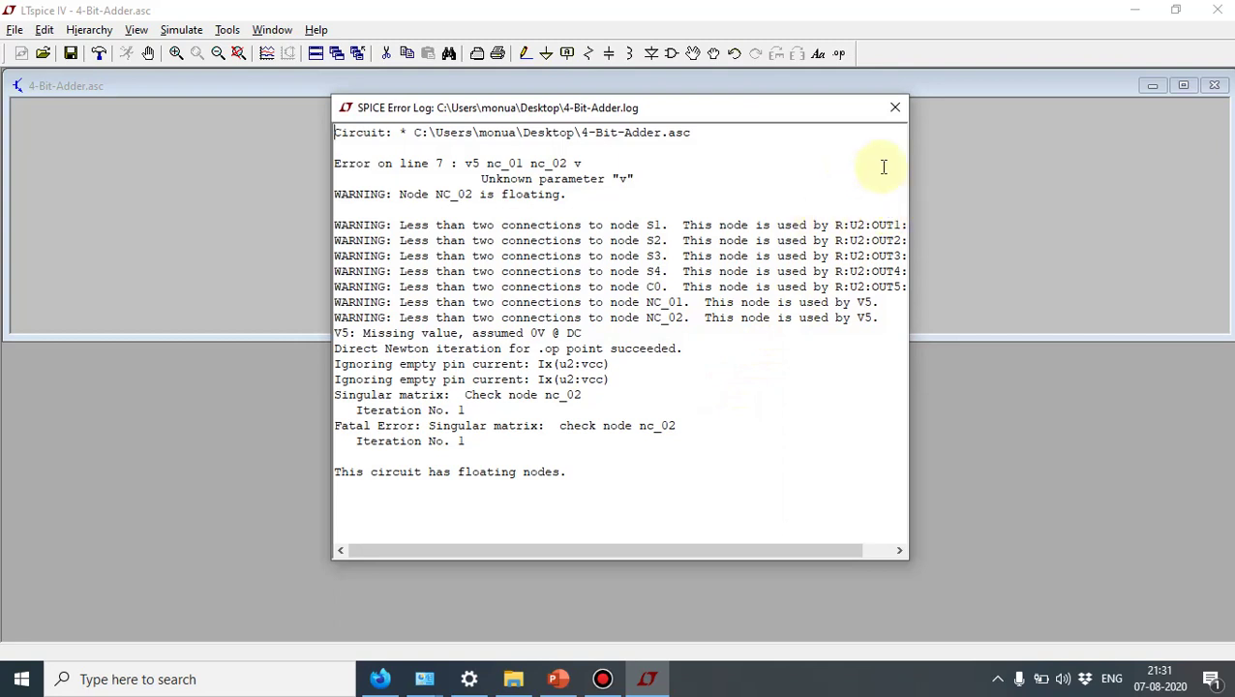
{"action": "left_click", "coordinate": [894, 109]}
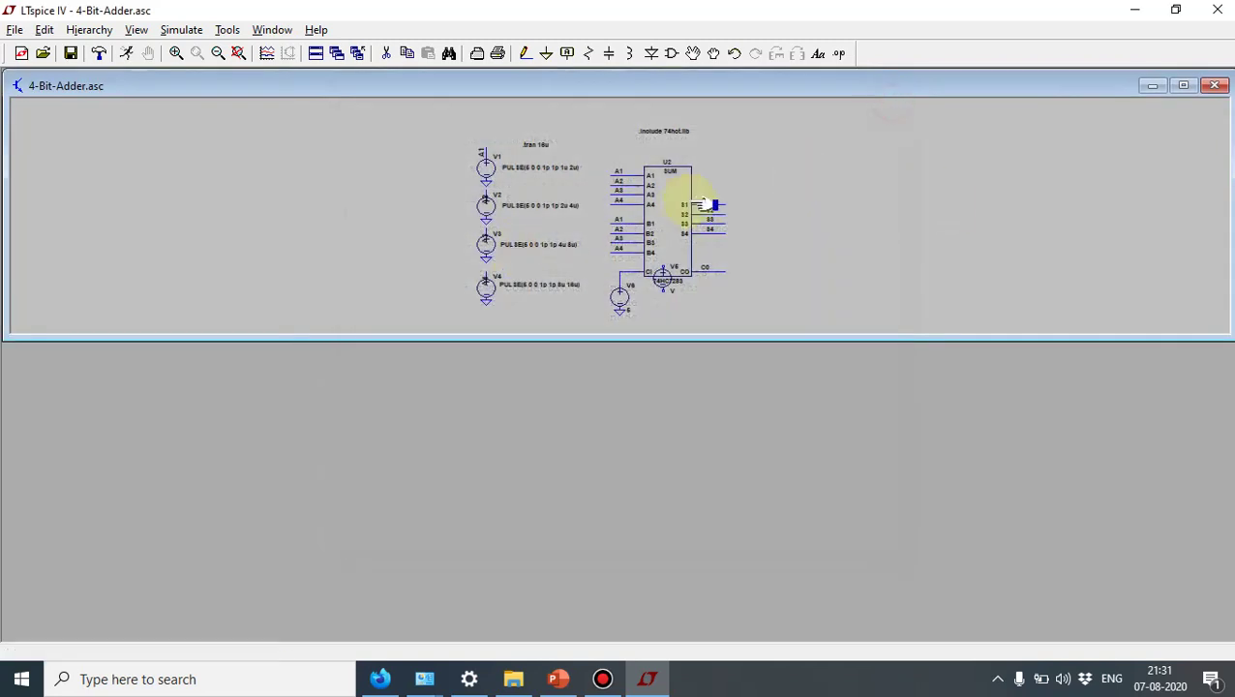
Step: Maximize the schematic window and delete the stray voltage source V5 overlapping the 74HCT283
{"action": "left_click", "coordinate": [1184, 87]}
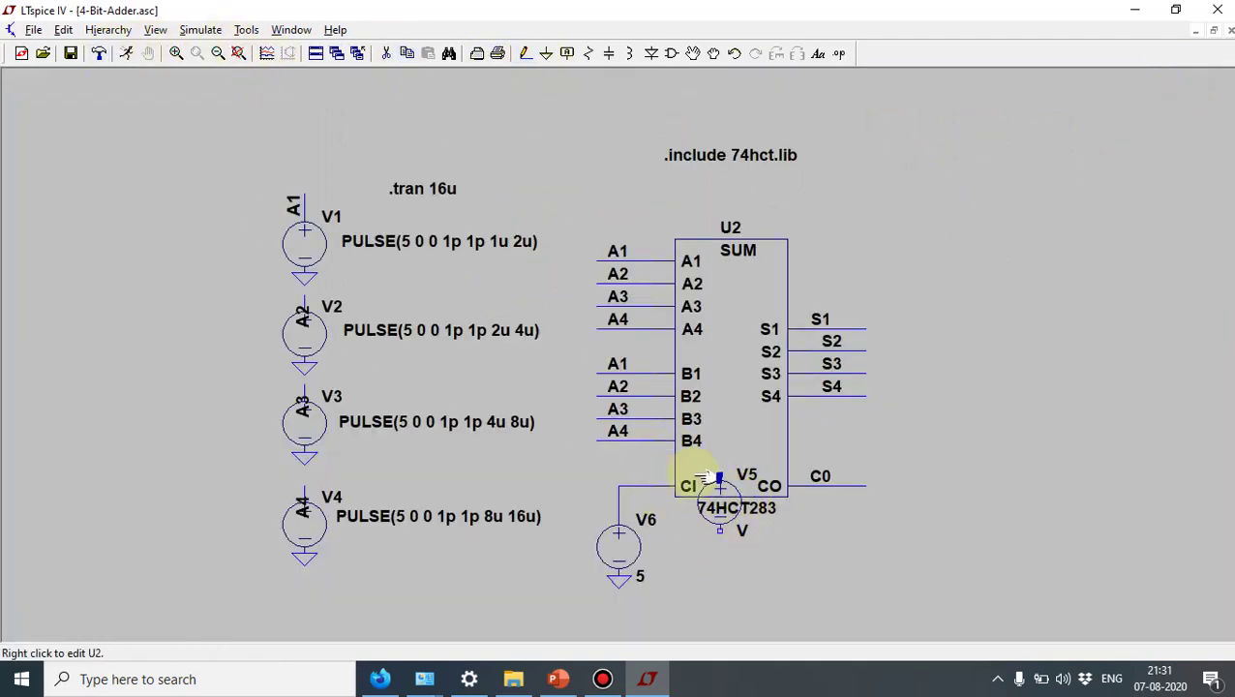
{"action": "left_click", "coordinate": [385, 55]}
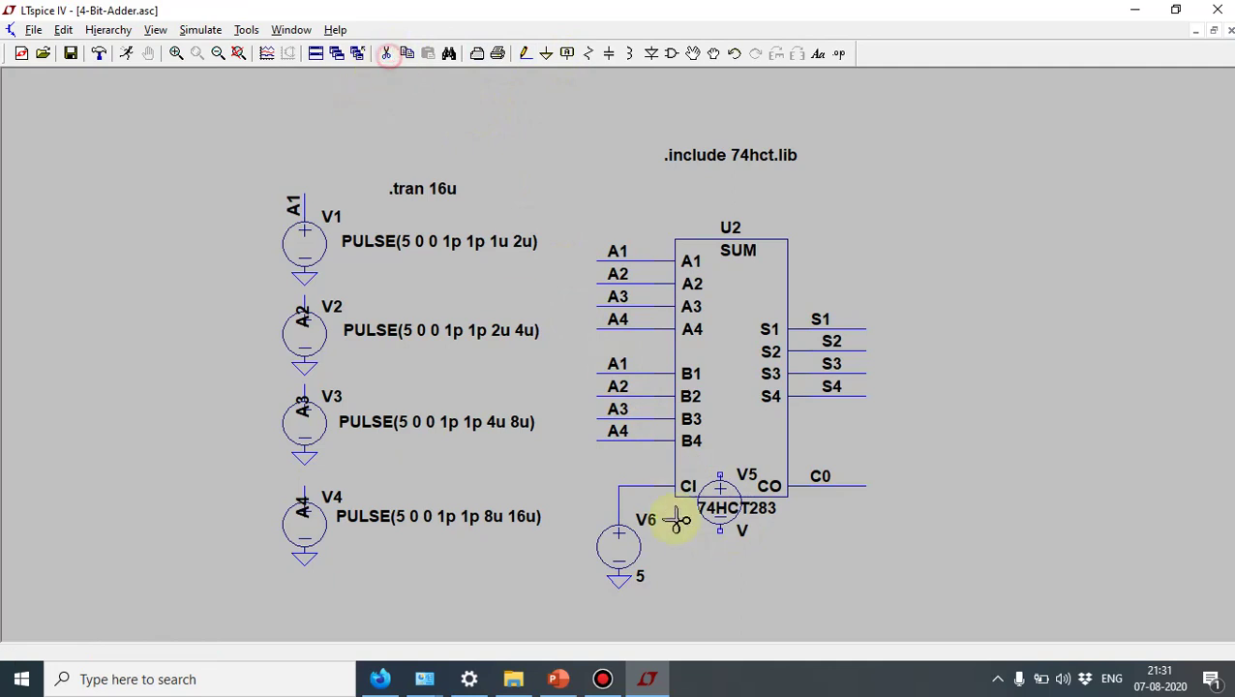
{"action": "left_click", "coordinate": [727, 521]}
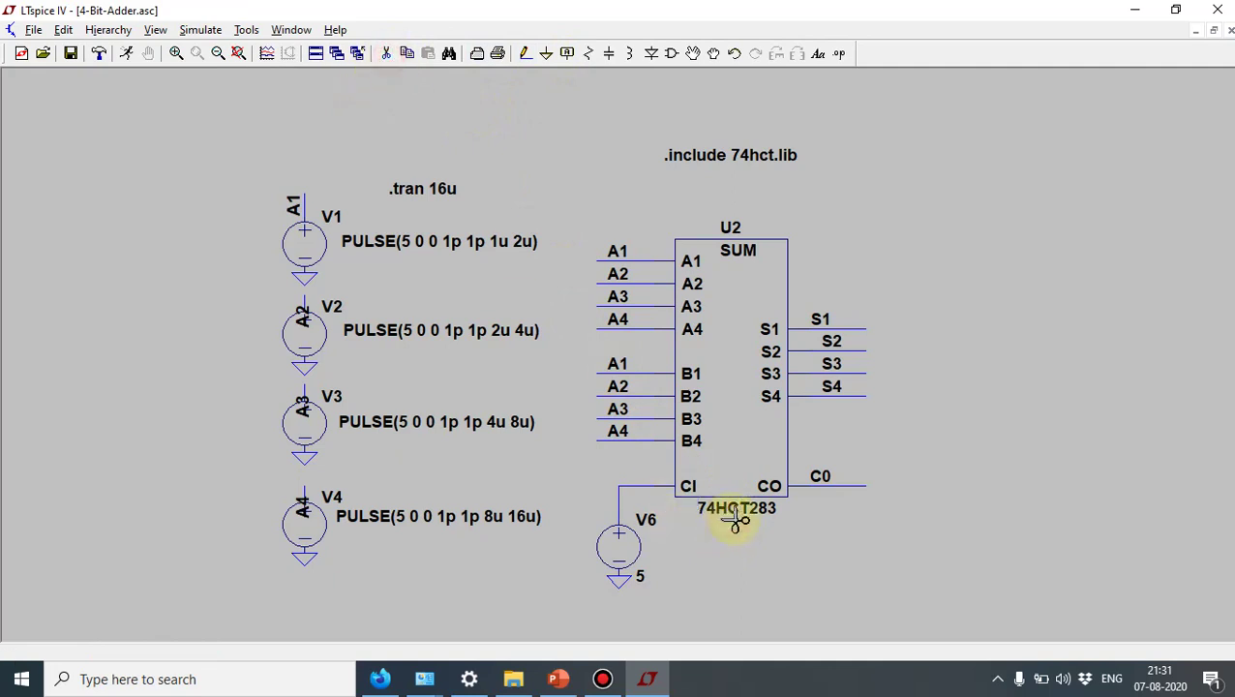
Step: Rerun the simulation, view the C0 and S4 to S1 waveforms with CI at 5 V, and return to the schematic
{"action": "left_click", "coordinate": [125, 54]}
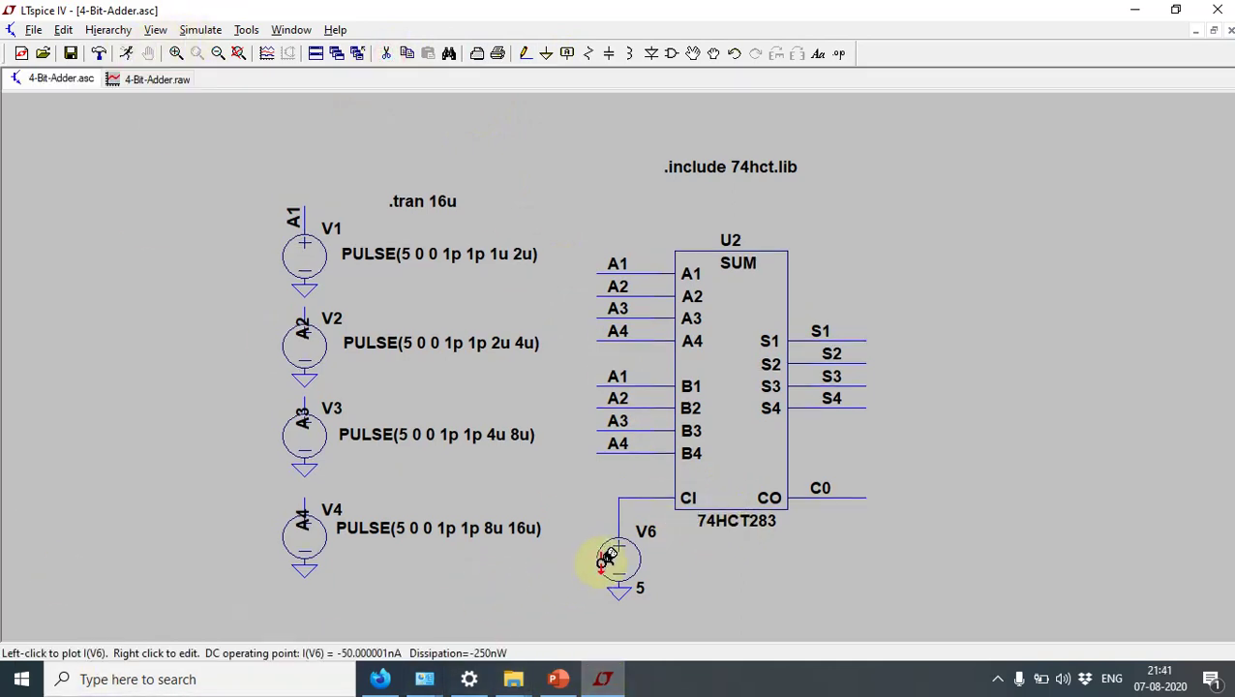
{"action": "left_click", "coordinate": [127, 81]}
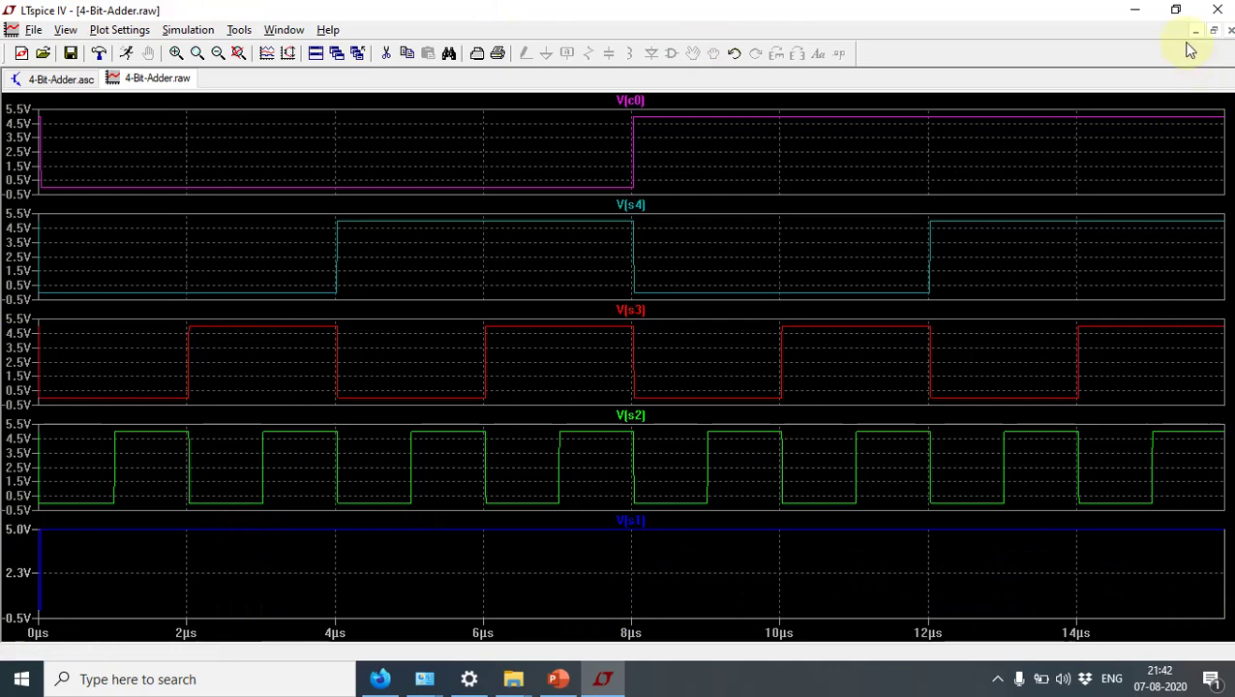
{"action": "left_click", "coordinate": [77, 83]}
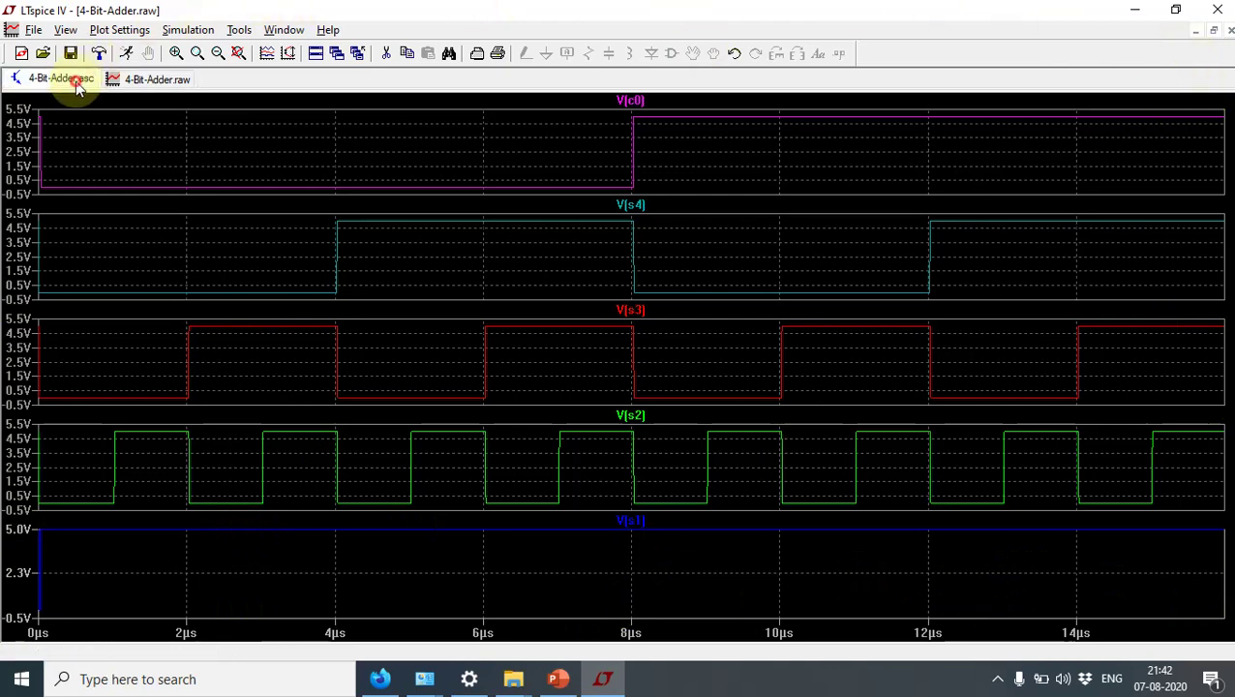